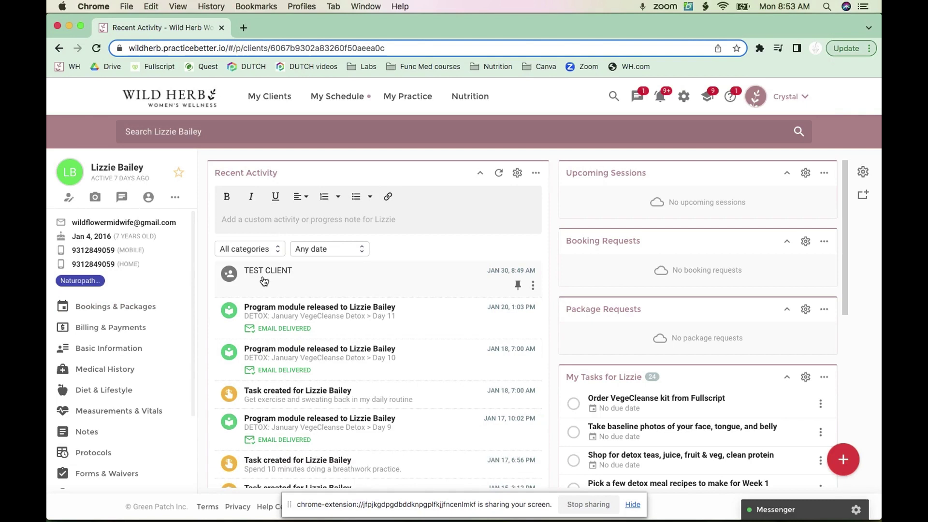
Step: Open Bookings & Packages from the client's side menu
{"action": "left_click", "coordinate": [137, 314]}
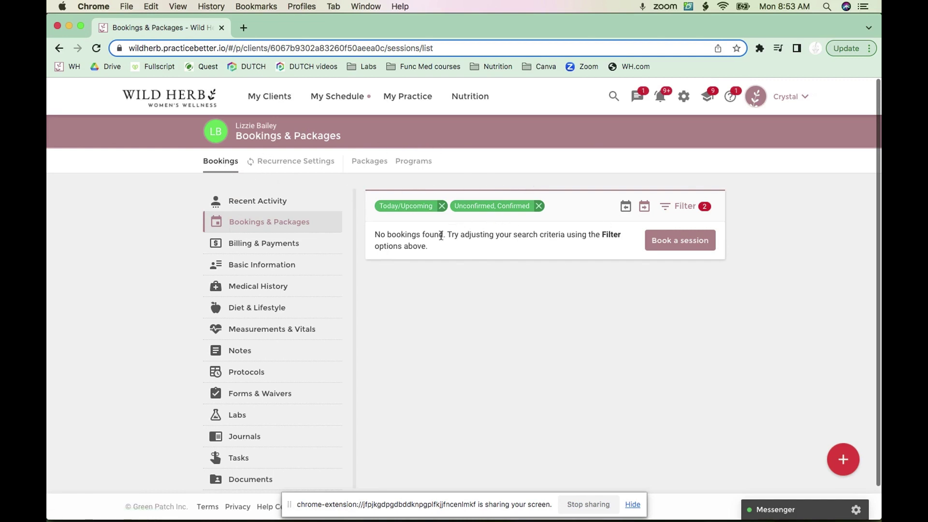
Step: Start booking a session from the client's test package, then cancel without booking
{"action": "left_click", "coordinate": [691, 247]}
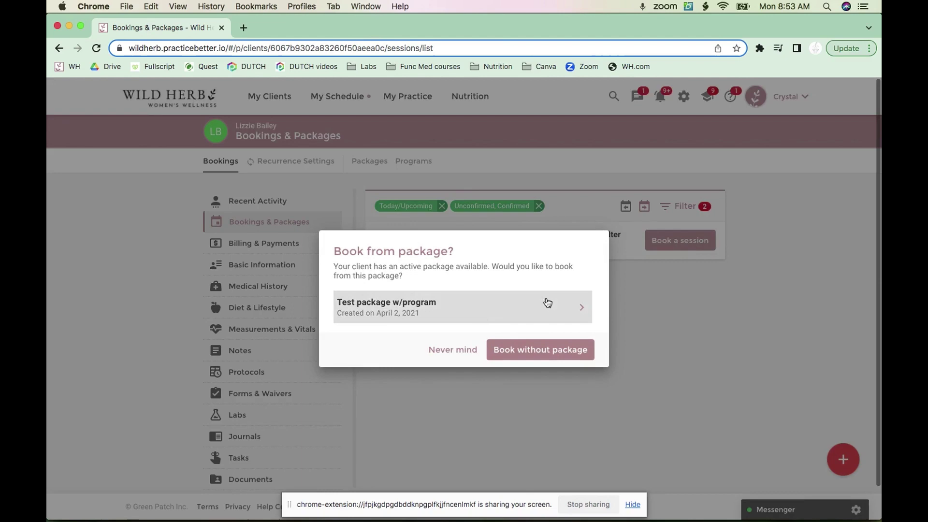
{"action": "left_click", "coordinate": [584, 312]}
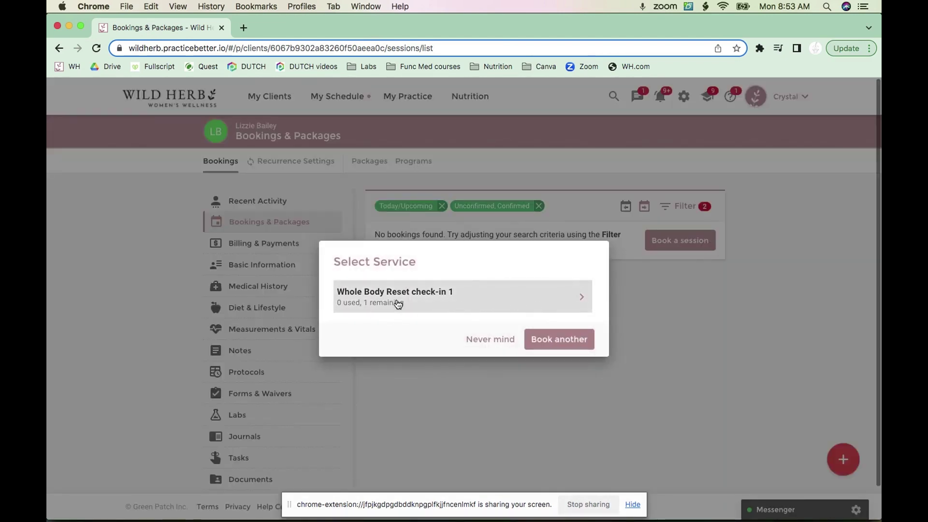
{"action": "left_click", "coordinate": [492, 345]}
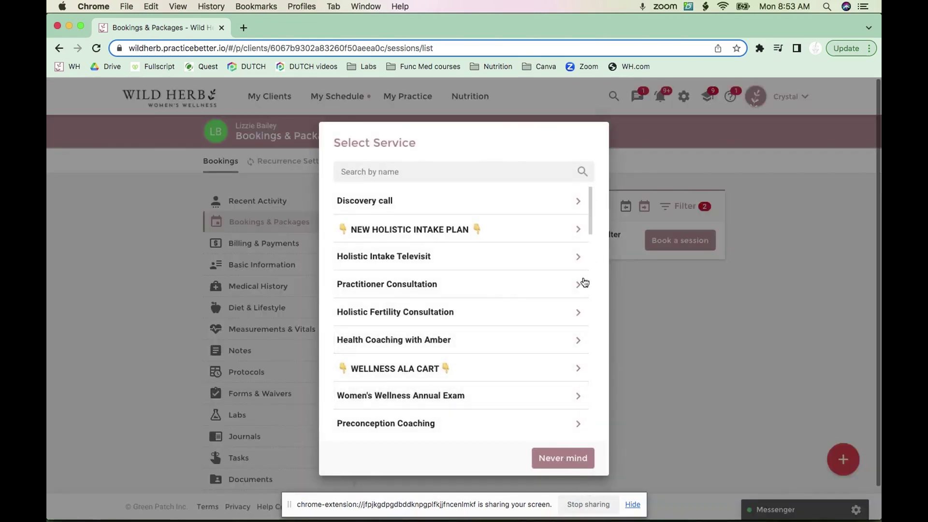
{"action": "left_click", "coordinate": [559, 464]}
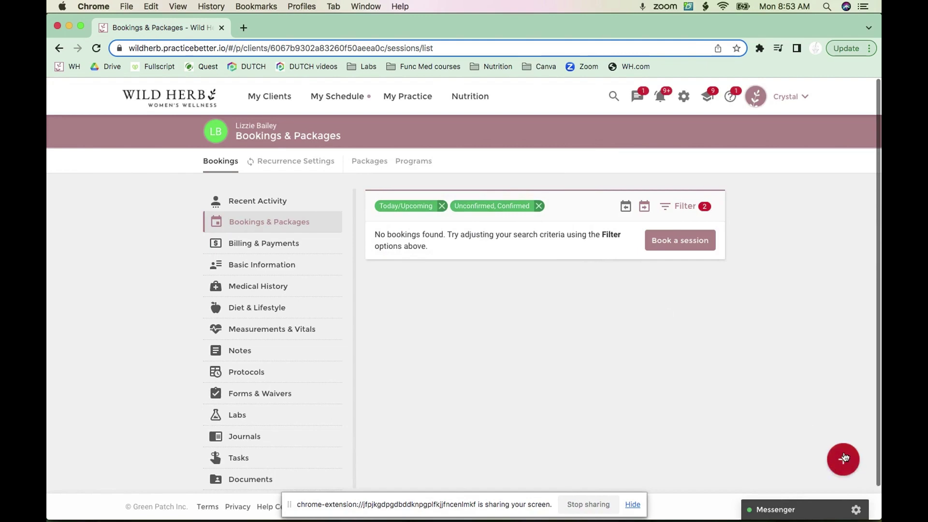
Step: Try Book a session from the + speed-dial and dismiss the book-from-package prompt
{"action": "left_click", "coordinate": [843, 460]}
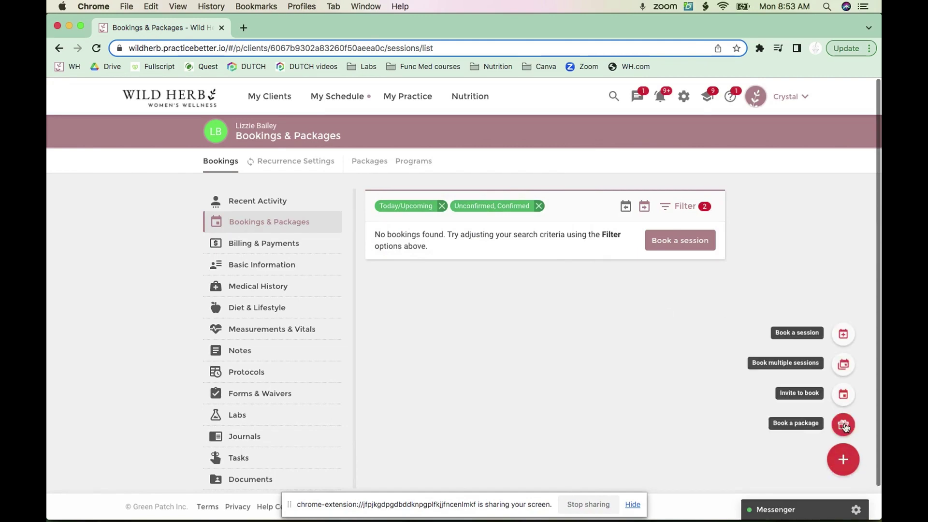
{"action": "left_click", "coordinate": [843, 334]}
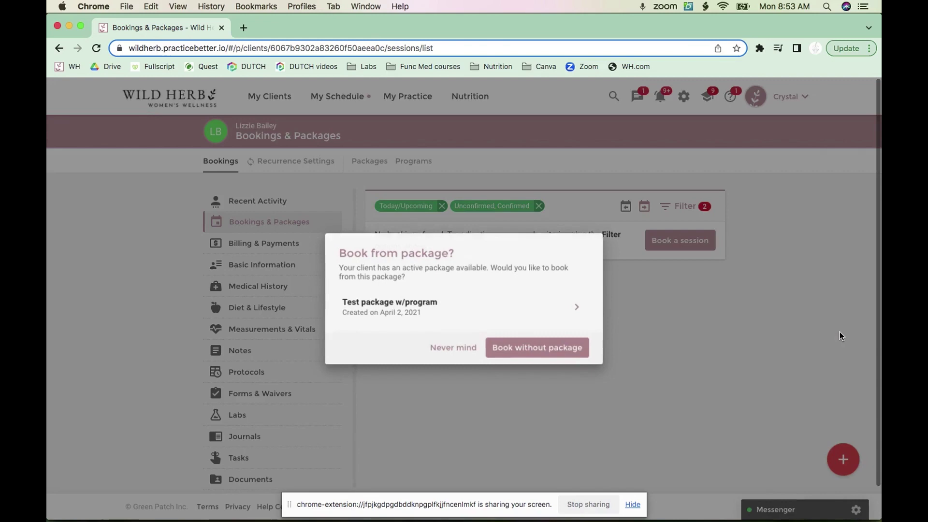
{"action": "left_click", "coordinate": [449, 351]}
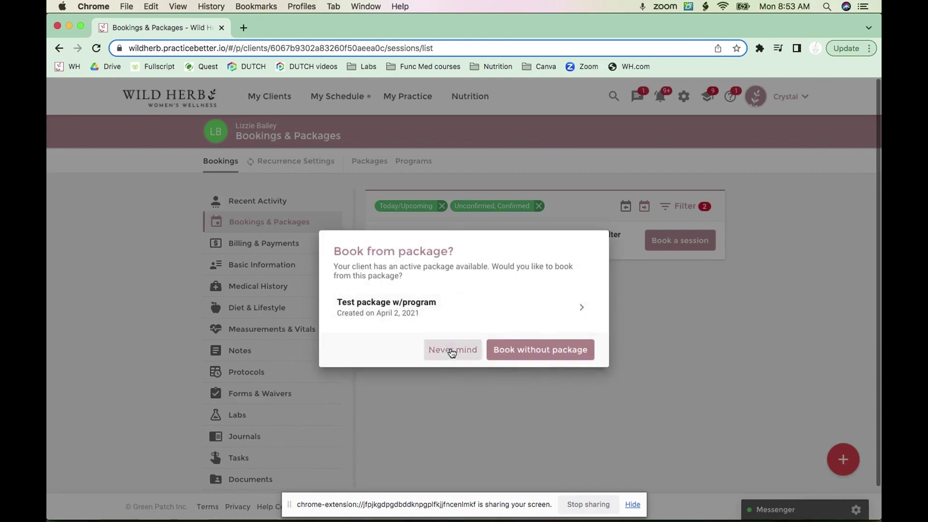
Step: Choose Book a package from the red + speed-dial to open Select Package
{"action": "left_click", "coordinate": [835, 462]}
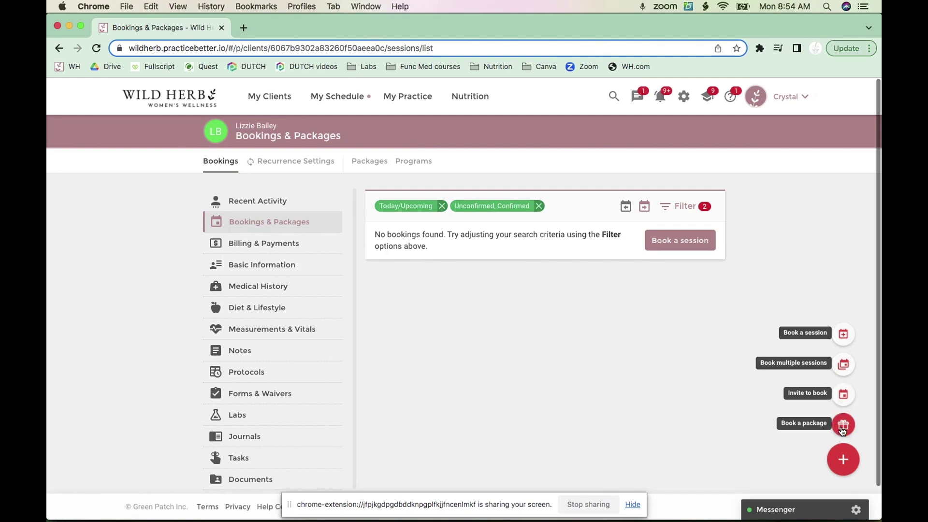
{"action": "left_click", "coordinate": [843, 428]}
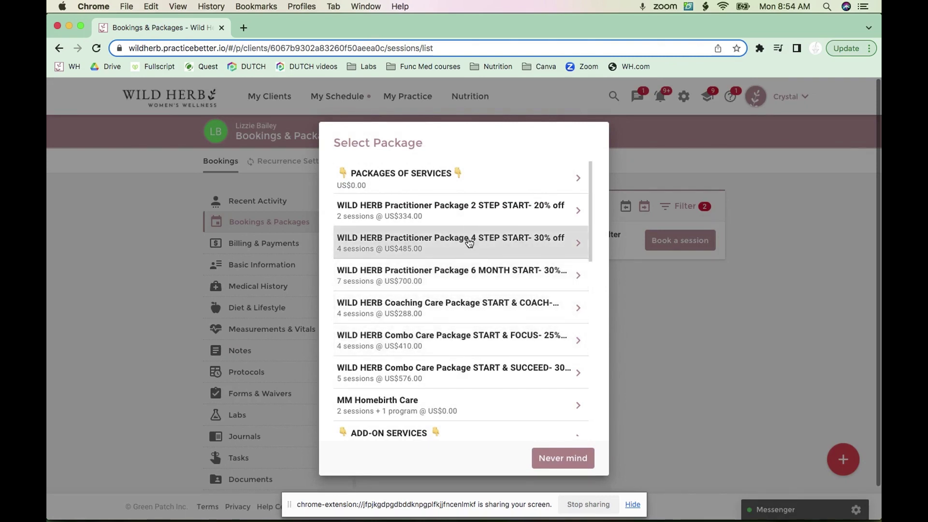
Step: Pick WILD HERB Practitioner Package 4 STEP START- 30% off and change its 485.00 fee to 0
{"action": "left_click", "coordinate": [506, 245]}
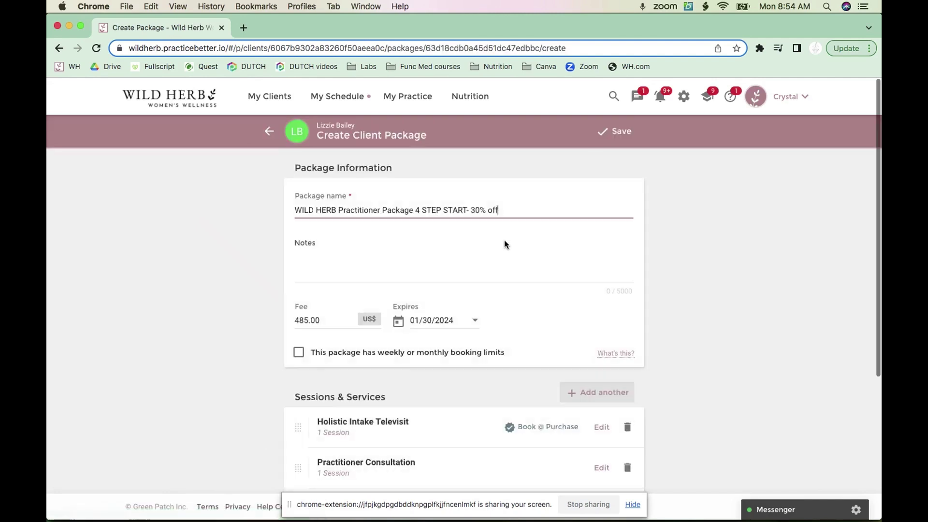
{"action": "scroll", "coordinate": [431, 367], "scroll_direction": "down", "scroll_amount": 5}
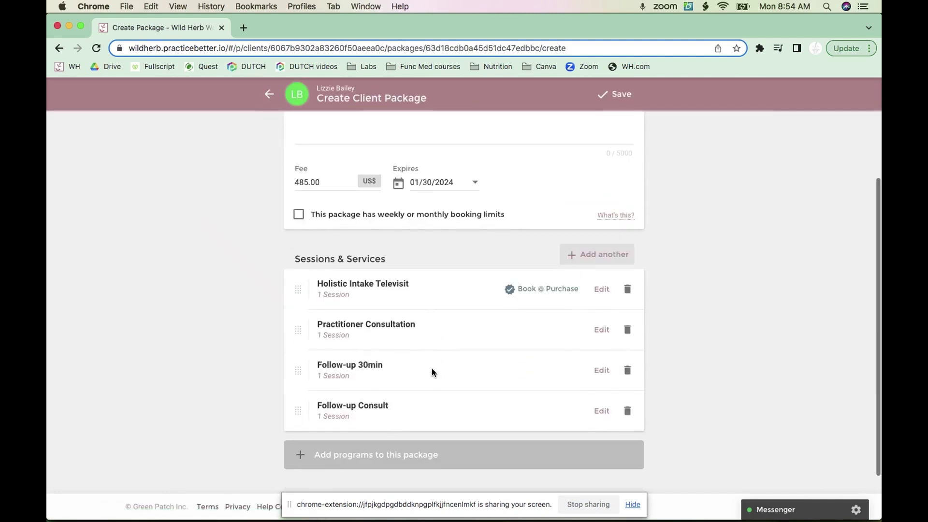
{"action": "double_click", "coordinate": [306, 187]}
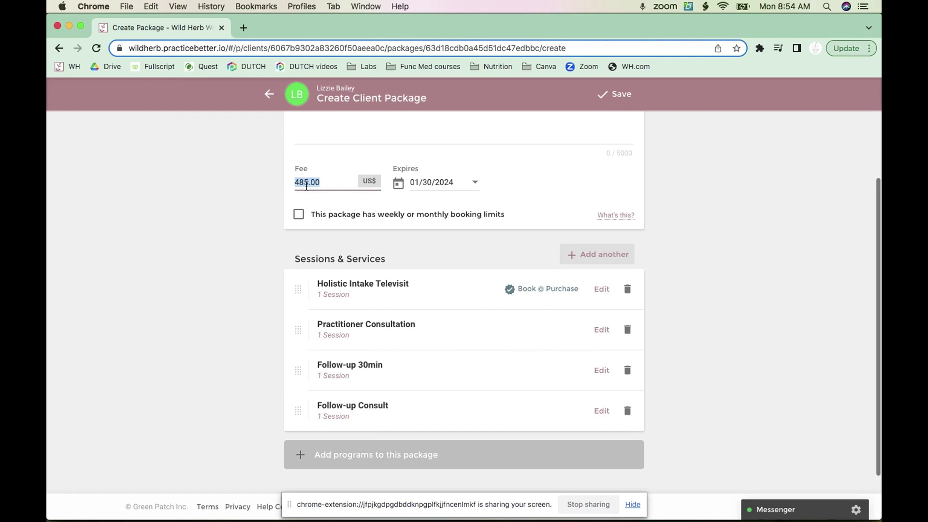
{"action": "type", "text": "0"}
{"action": "key", "text": "Tab"}
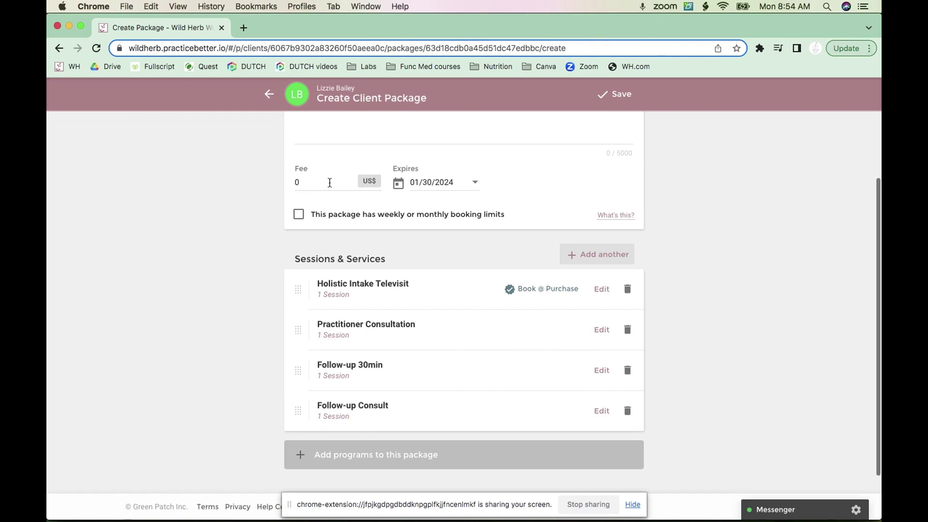
{"action": "left_click", "coordinate": [330, 183]}
{"action": "type", "text": "."}
{"action": "key", "text": "Tab"}
{"action": "scroll", "coordinate": [467, 222], "scroll_direction": "down", "scroll_amount": 1}
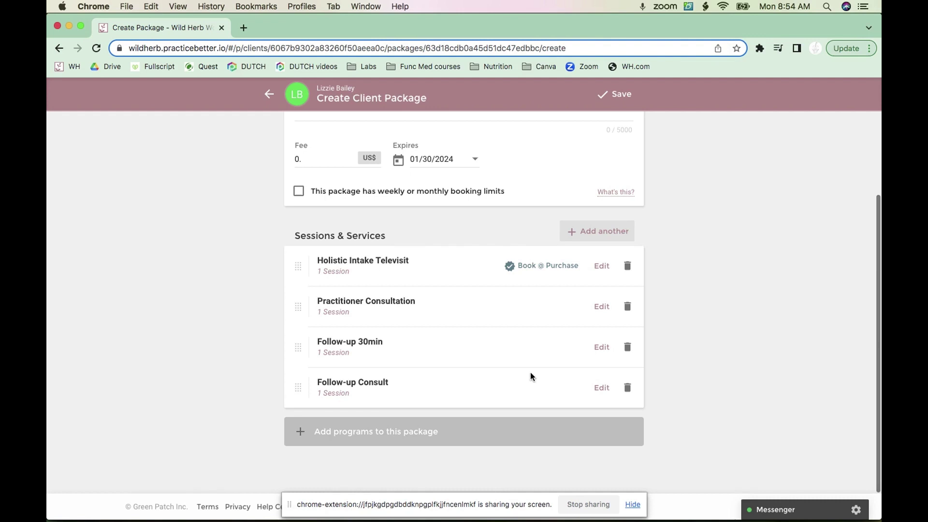
Step: Save the new client package, skipping the client confirmation
{"action": "left_click", "coordinate": [612, 93]}
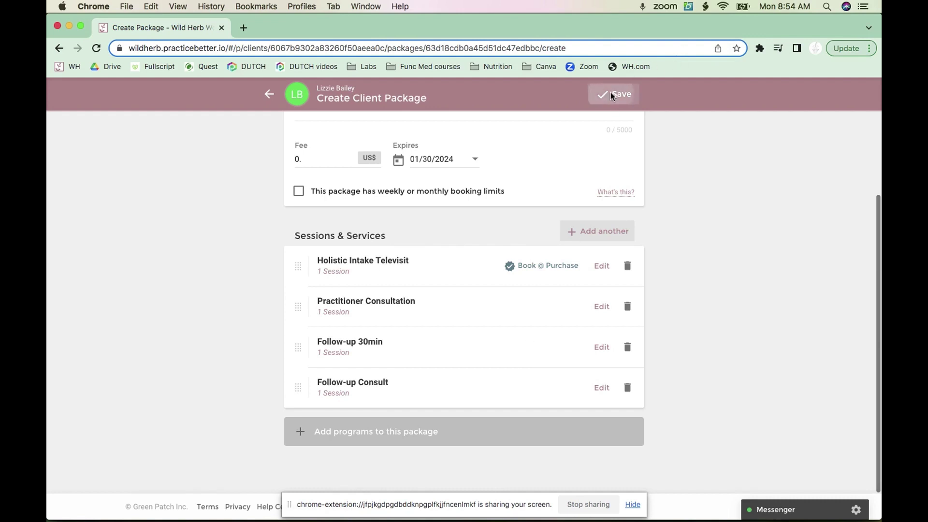
{"action": "left_click", "coordinate": [481, 331]}
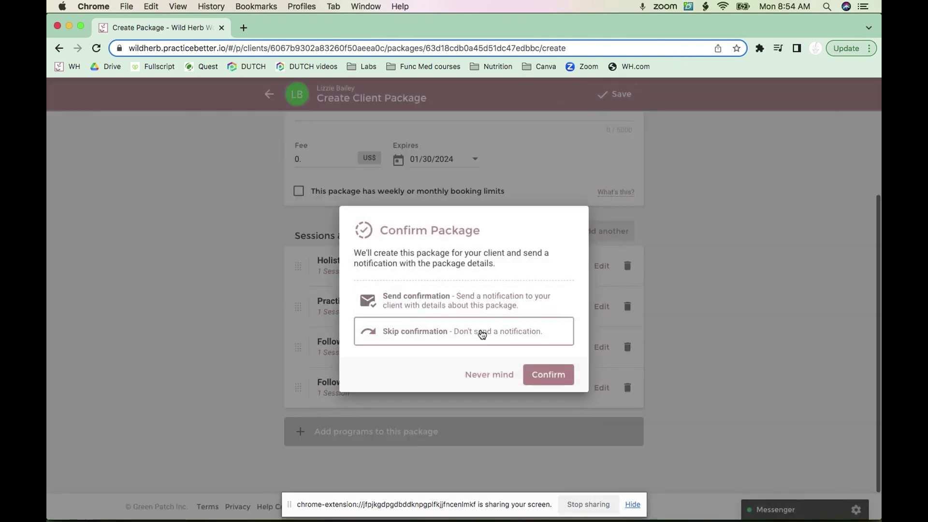
{"action": "left_click", "coordinate": [544, 381]}
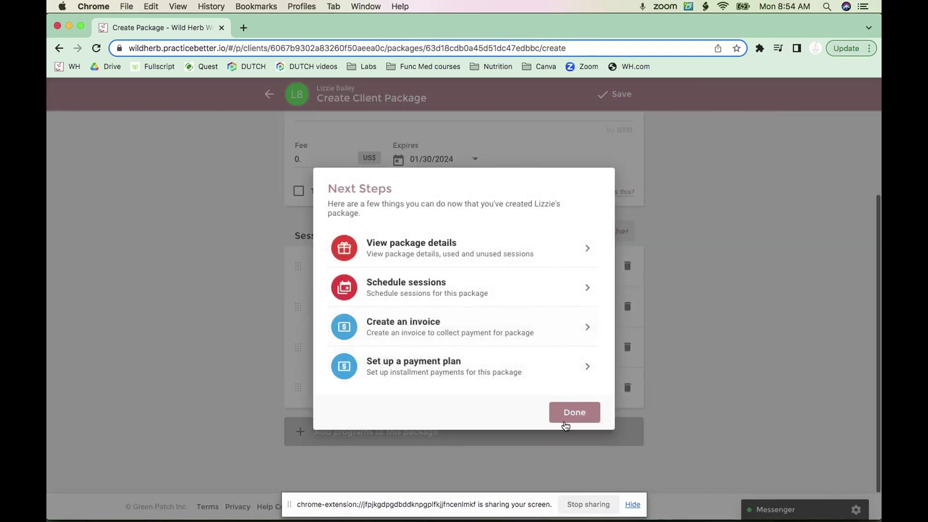
Step: Begin scheduling a Holistic Intake Televisit session for the package, then cancel it
{"action": "left_click", "coordinate": [583, 290]}
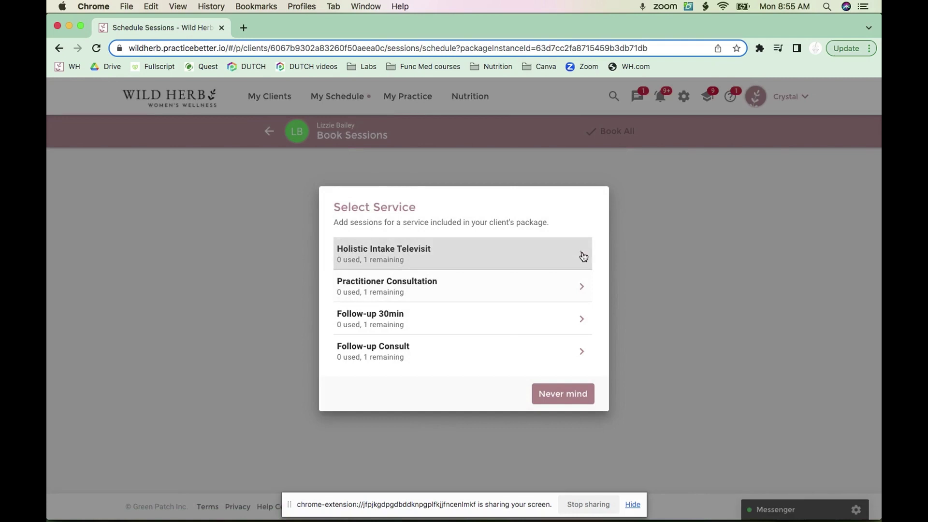
{"action": "left_click", "coordinate": [581, 256]}
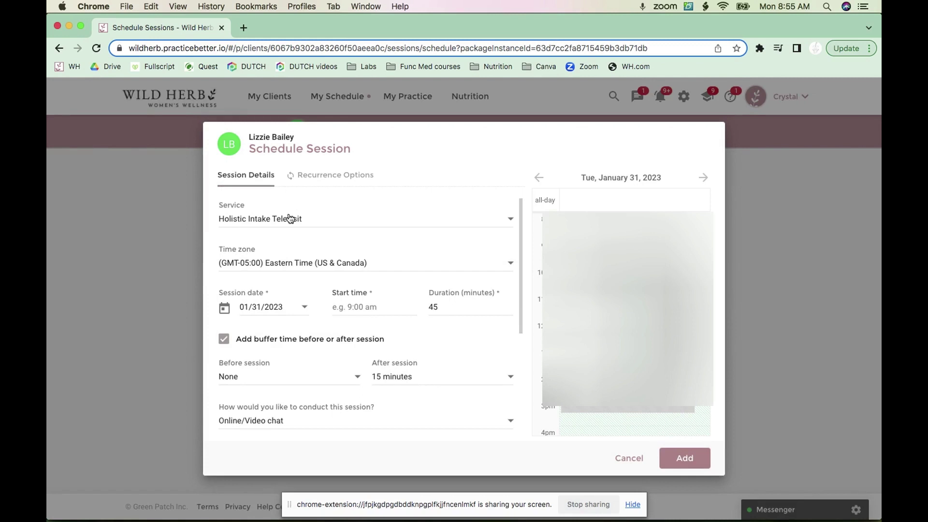
{"action": "left_click", "coordinate": [633, 464]}
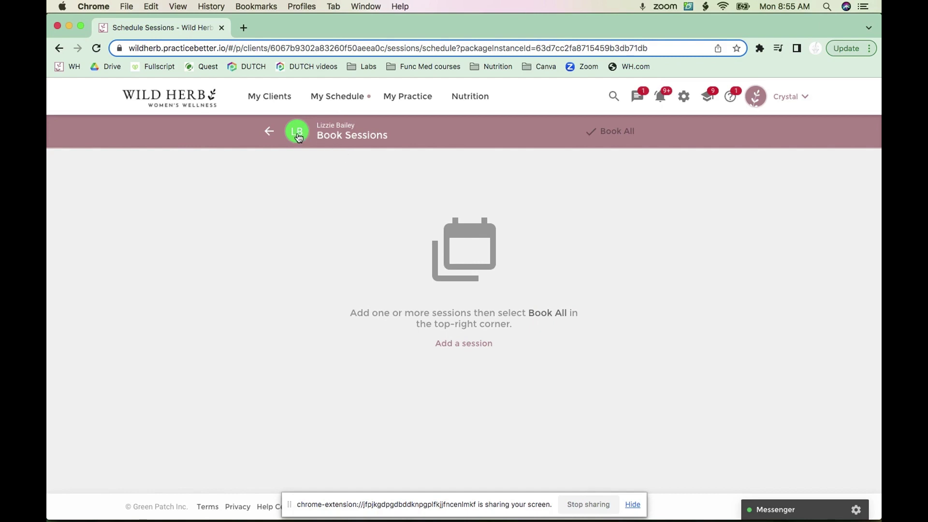
Step: Return to the client's bookings, view Recurrence Settings, then list her packages
{"action": "left_click", "coordinate": [270, 132]}
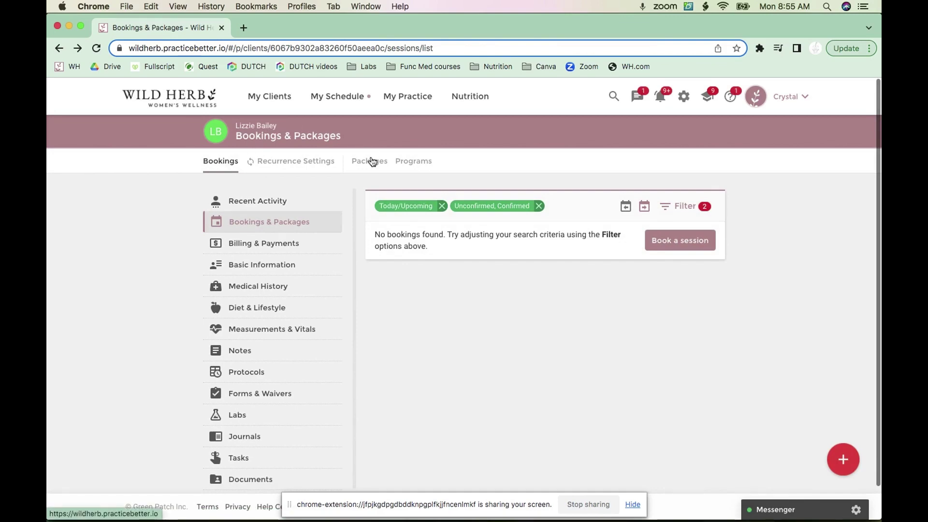
{"action": "left_click", "coordinate": [307, 163]}
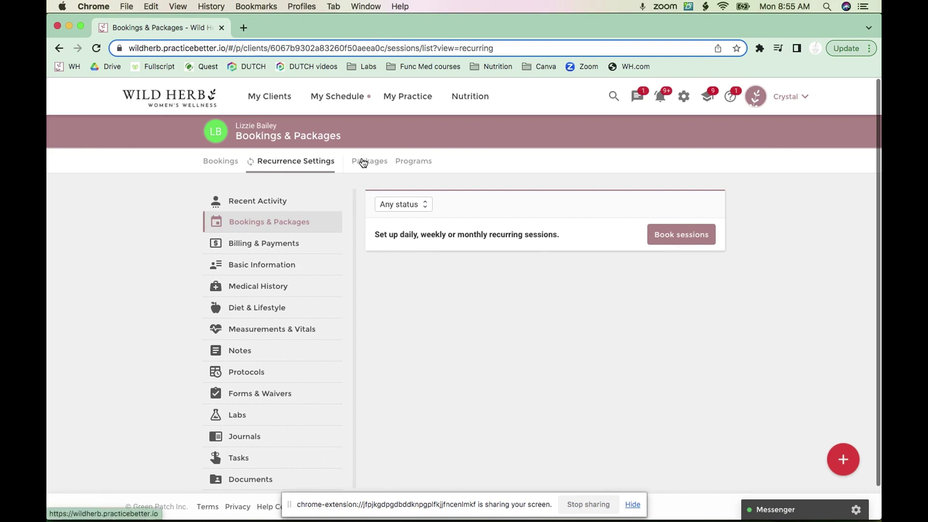
{"action": "left_click", "coordinate": [363, 162]}
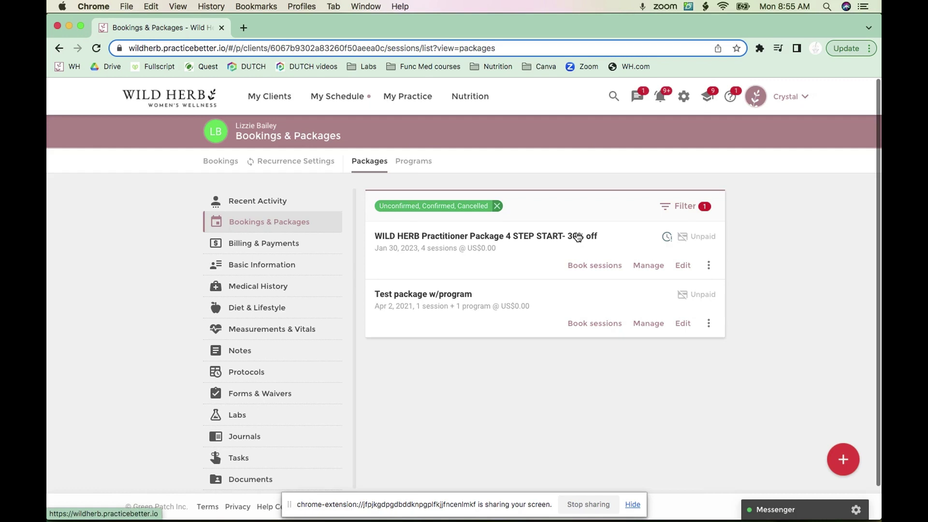
Step: Open the client's Programs and review her January VegeCleanse Detox progress
{"action": "left_click", "coordinate": [419, 161]}
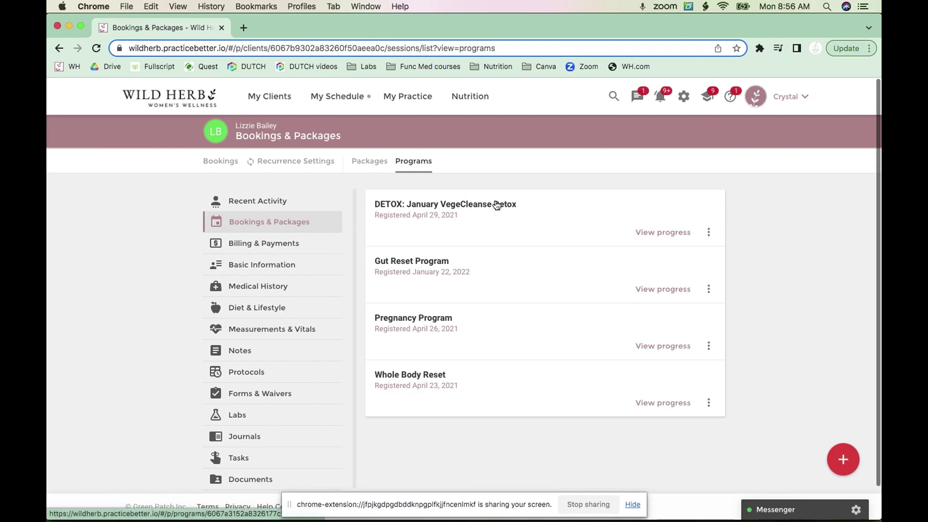
{"action": "left_click", "coordinate": [662, 233]}
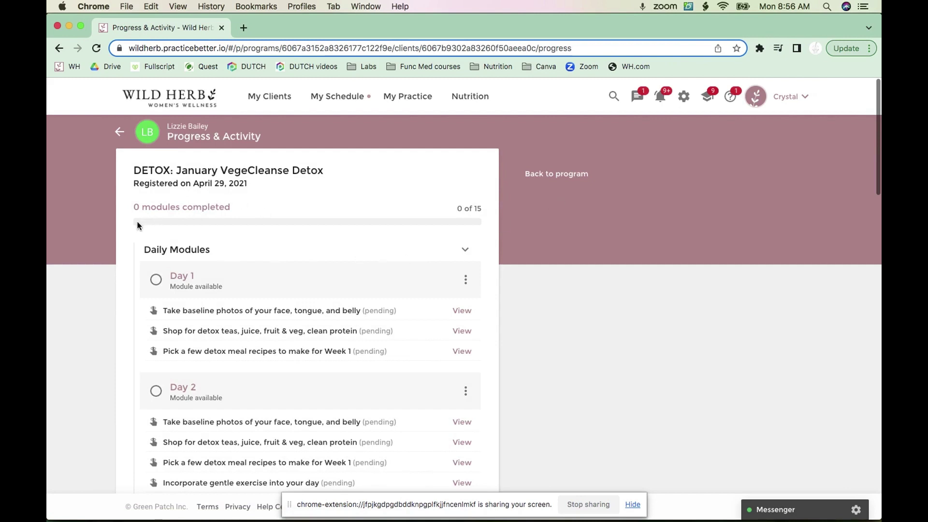
{"action": "scroll", "coordinate": [223, 332], "scroll_direction": "down", "scroll_amount": 2}
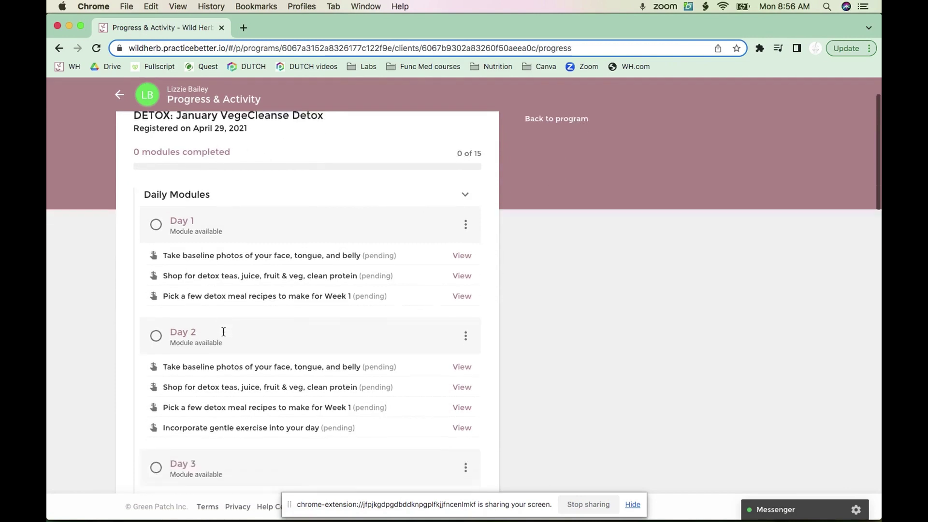
{"action": "scroll", "coordinate": [224, 332], "scroll_direction": "down", "scroll_amount": 8}
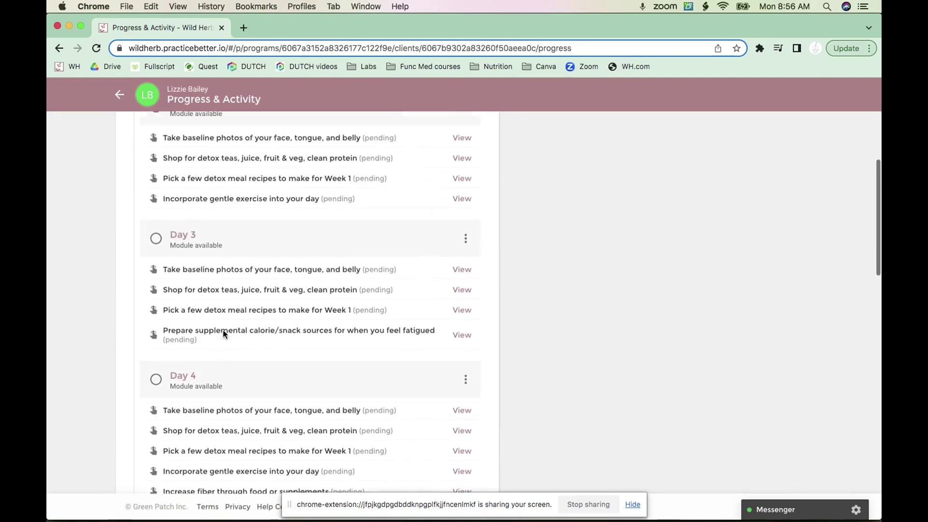
{"action": "scroll", "coordinate": [222, 330], "scroll_direction": "up", "scroll_amount": 8}
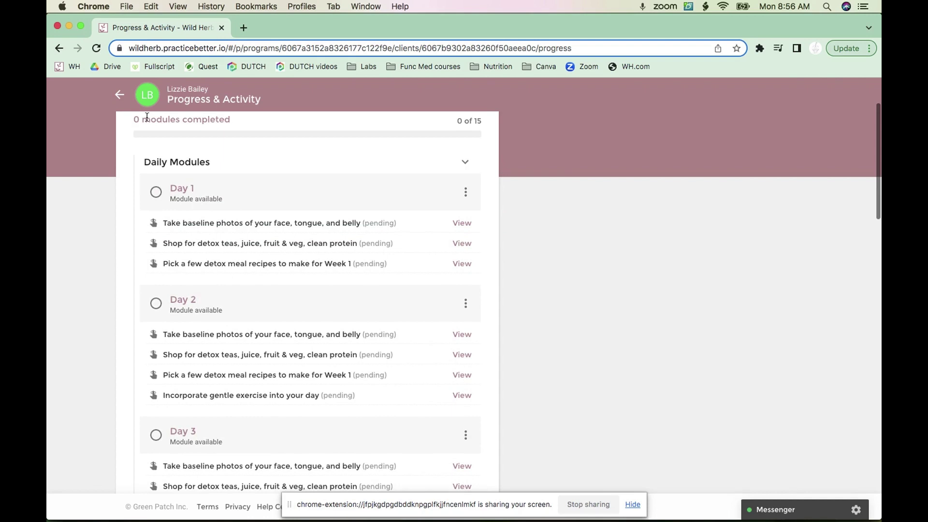
{"action": "left_click", "coordinate": [120, 94]}
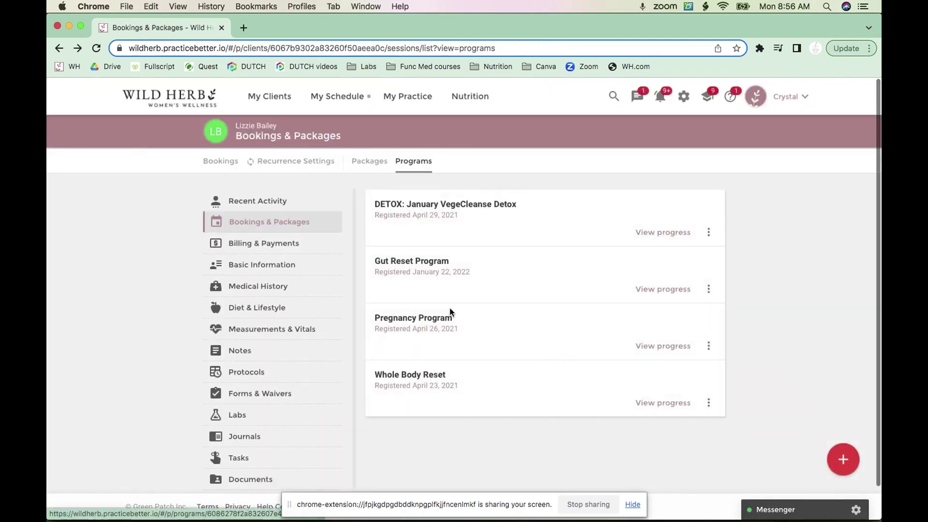
Step: Scroll through her Pregnancy Program progress and activity, then return to the programs list
{"action": "left_click", "coordinate": [669, 346]}
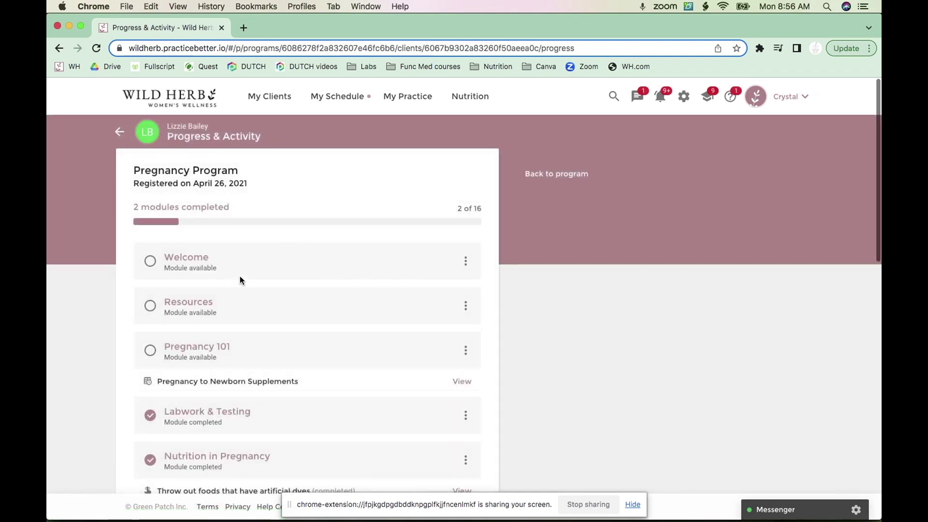
{"action": "scroll", "coordinate": [201, 299], "scroll_direction": "down", "scroll_amount": 1}
{"action": "scroll", "coordinate": [200, 300], "scroll_direction": "down", "scroll_amount": 8}
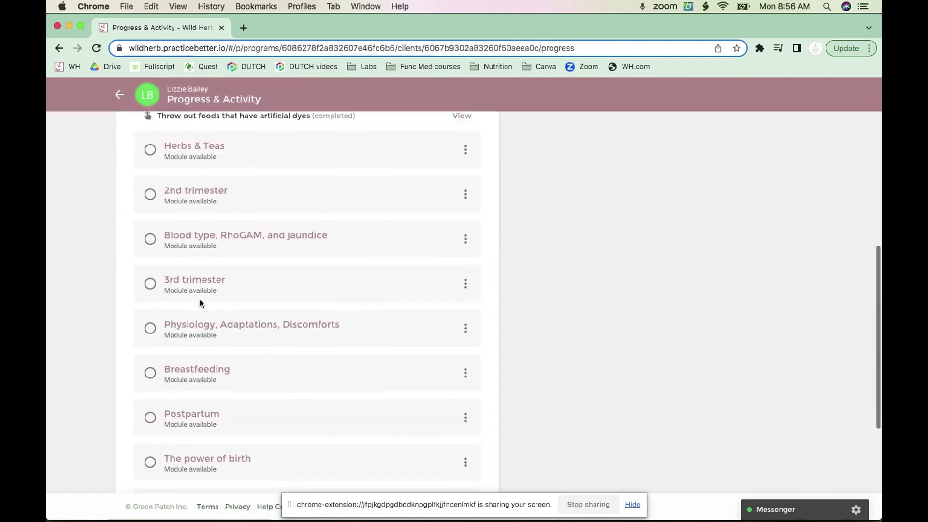
{"action": "scroll", "coordinate": [200, 301], "scroll_direction": "down", "scroll_amount": 3}
{"action": "scroll", "coordinate": [199, 300], "scroll_direction": "up", "scroll_amount": 12}
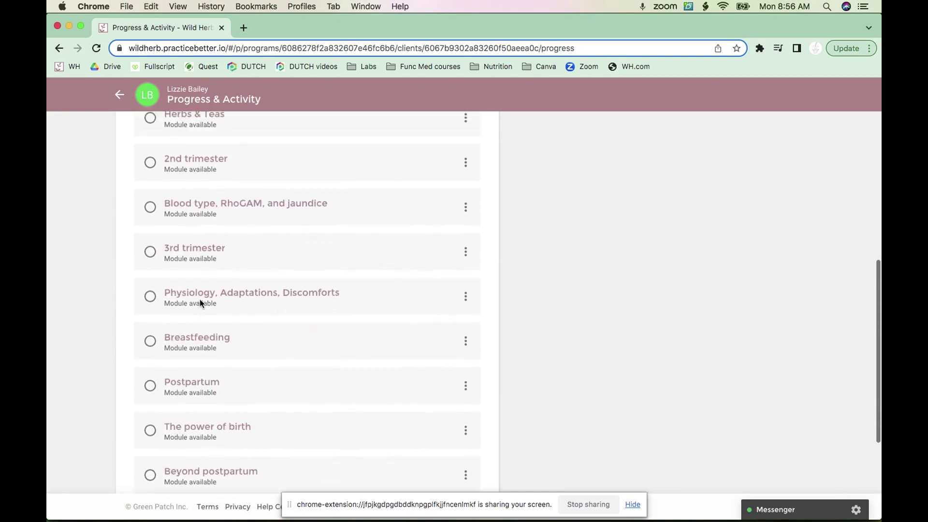
{"action": "scroll", "coordinate": [201, 302], "scroll_direction": "up", "scroll_amount": 2}
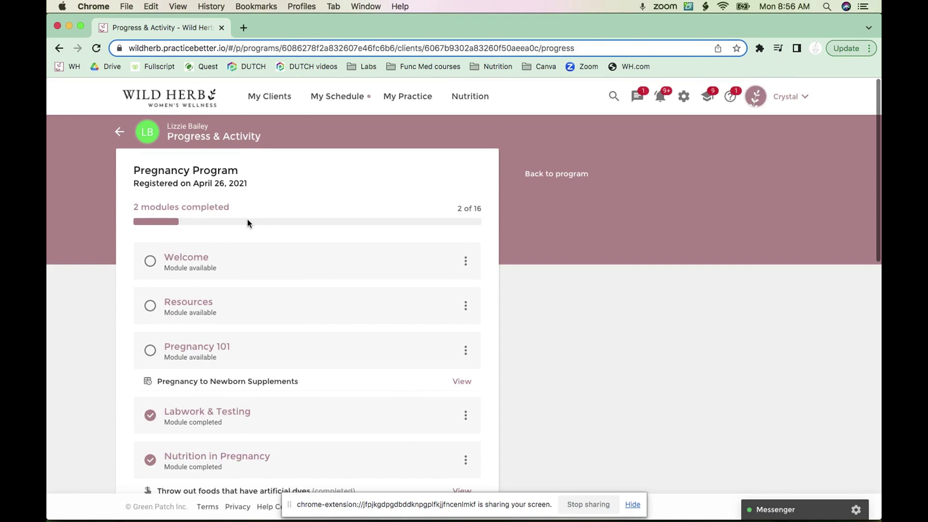
{"action": "left_click", "coordinate": [120, 132]}
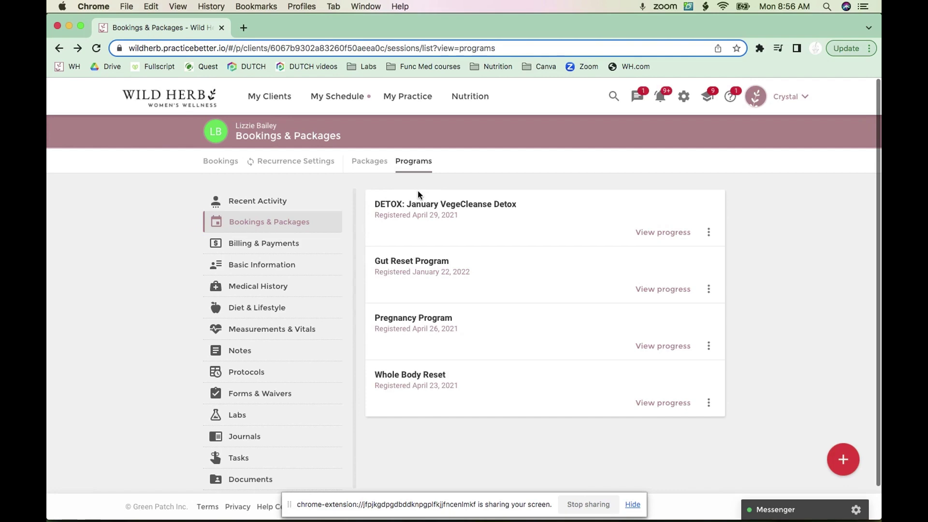
Step: Go to My Practice > My Programs and open DETOX: January VegeCleanse Detox's module list
{"action": "left_click", "coordinate": [401, 99]}
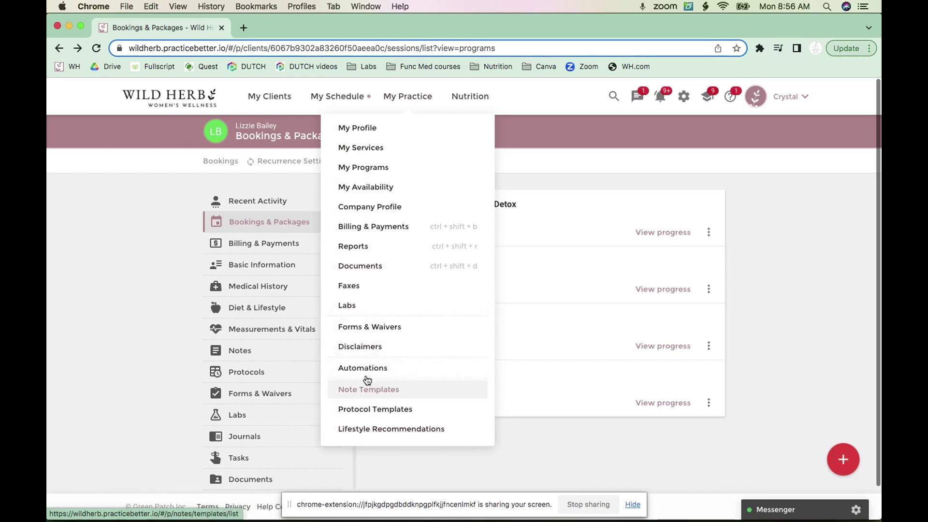
{"action": "left_click", "coordinate": [368, 168]}
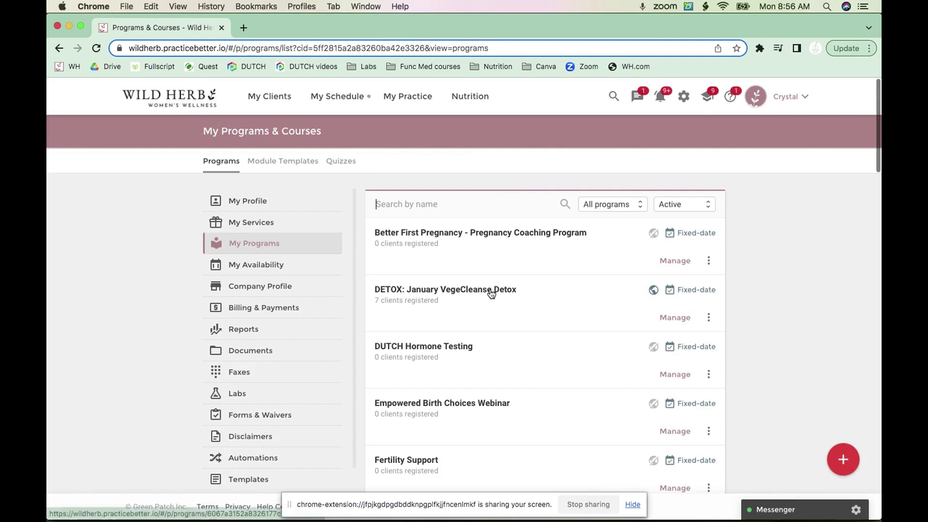
{"action": "left_click", "coordinate": [499, 287]}
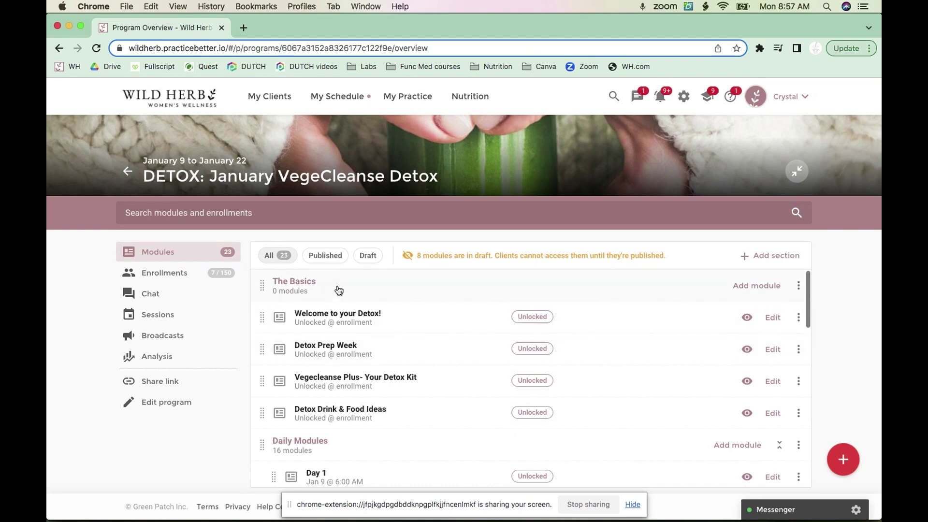
{"action": "scroll", "coordinate": [323, 388], "scroll_direction": "down", "scroll_amount": 2}
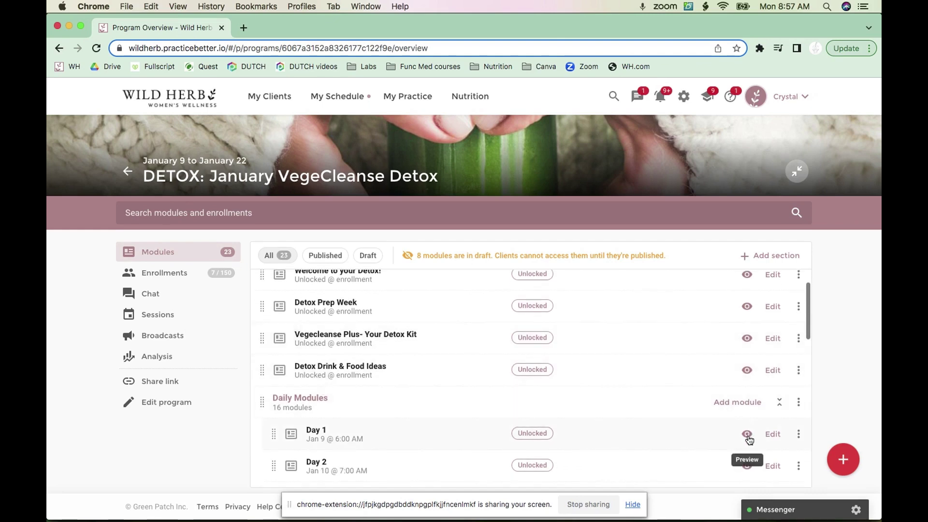
Step: Preview the Day 1 module down to its three Day 1 Tasks, then return to the overview
{"action": "left_click", "coordinate": [747, 435]}
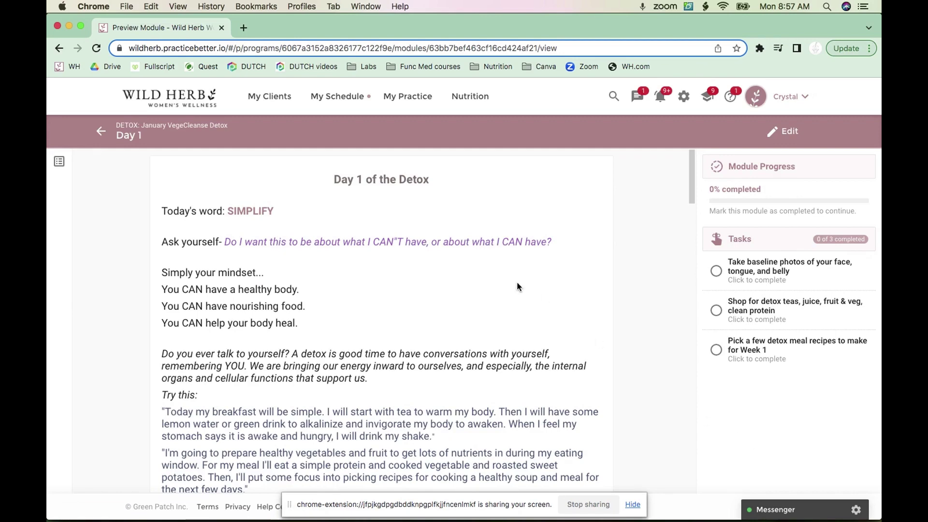
{"action": "scroll", "coordinate": [425, 247], "scroll_direction": "down", "scroll_amount": 5}
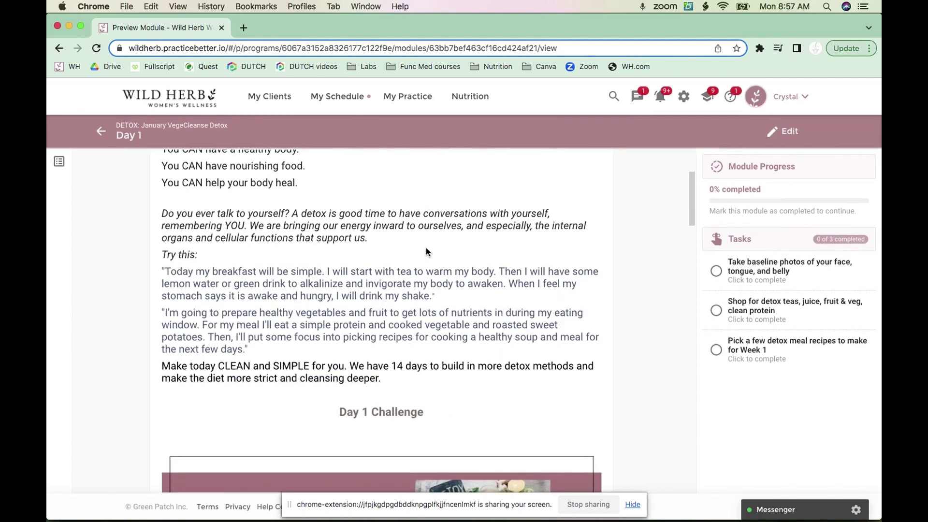
{"action": "scroll", "coordinate": [426, 248], "scroll_direction": "down", "scroll_amount": 3}
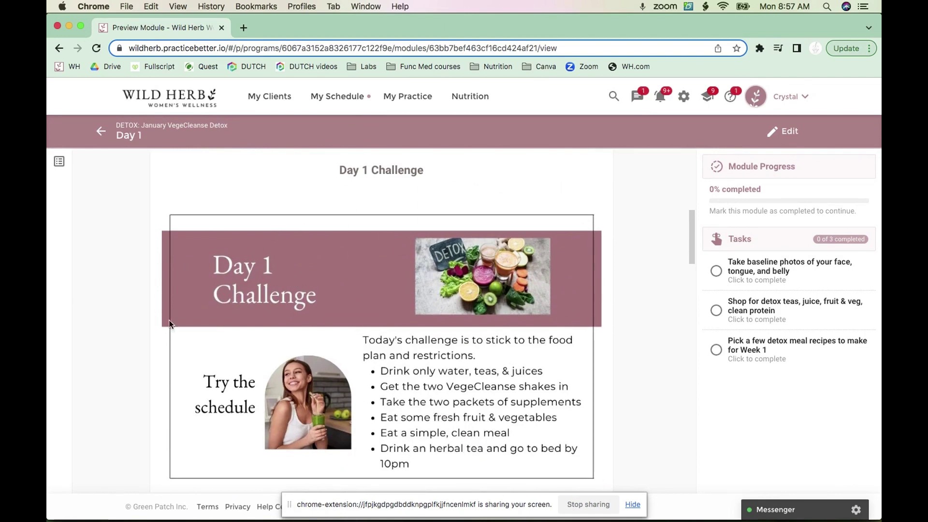
{"action": "scroll", "coordinate": [483, 370], "scroll_direction": "down", "scroll_amount": 2}
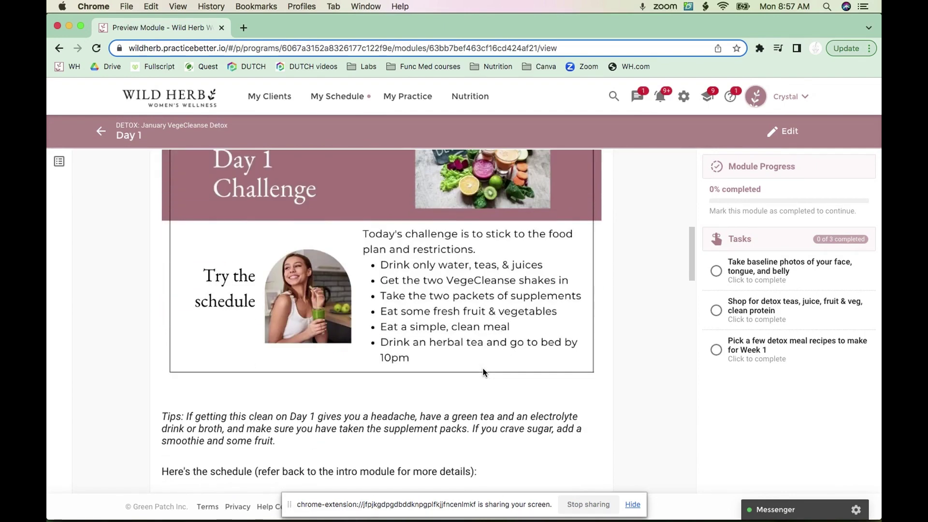
{"action": "scroll", "coordinate": [483, 371], "scroll_direction": "down", "scroll_amount": 9}
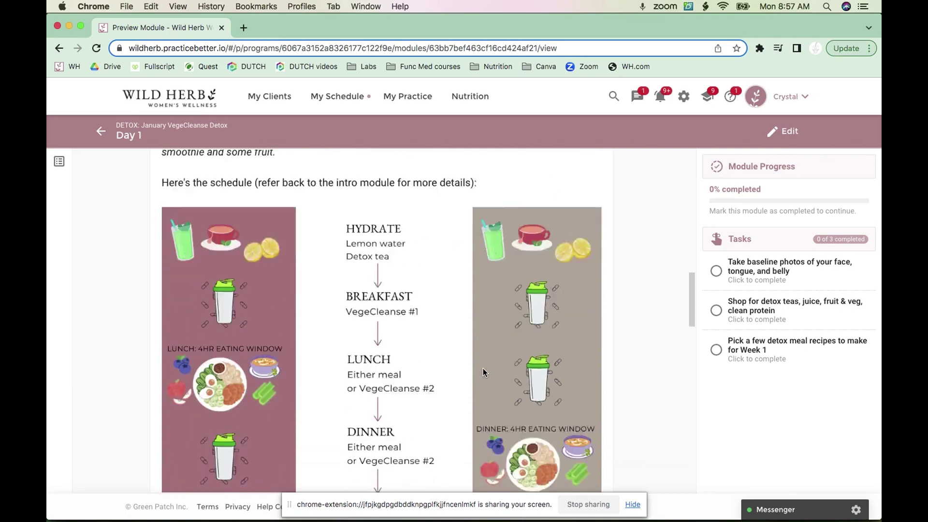
{"action": "scroll", "coordinate": [484, 371], "scroll_direction": "up", "scroll_amount": 1}
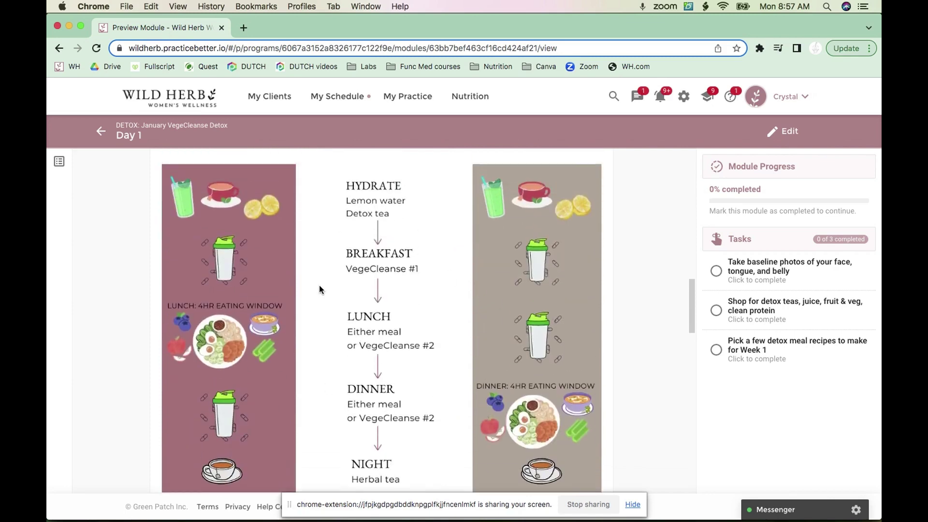
{"action": "scroll", "coordinate": [324, 297], "scroll_direction": "down", "scroll_amount": 6}
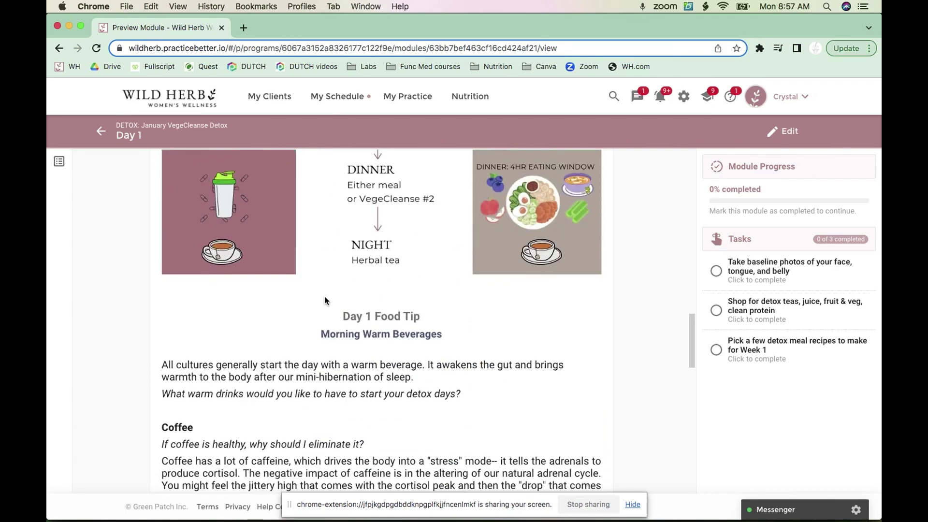
{"action": "scroll", "coordinate": [324, 297], "scroll_direction": "down", "scroll_amount": 14}
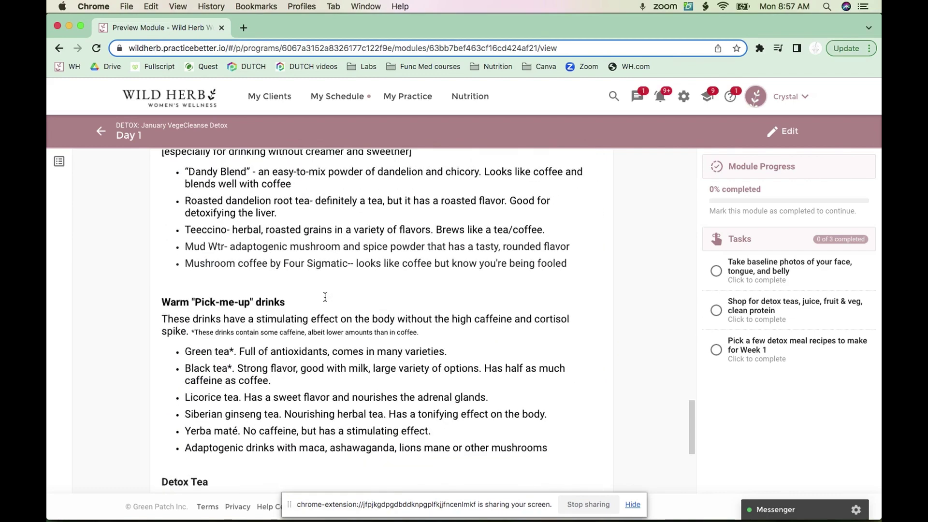
{"action": "scroll", "coordinate": [325, 300], "scroll_direction": "down", "scroll_amount": 1}
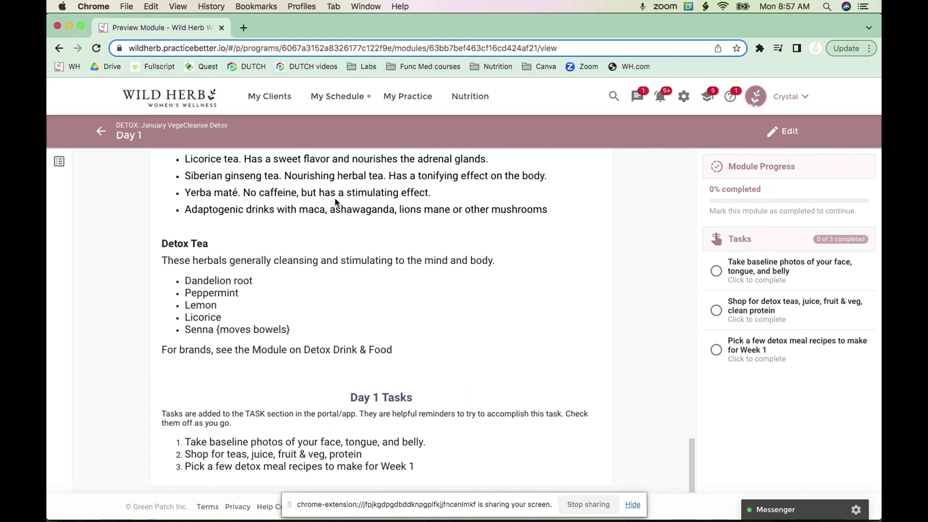
{"action": "left_click", "coordinate": [101, 131]}
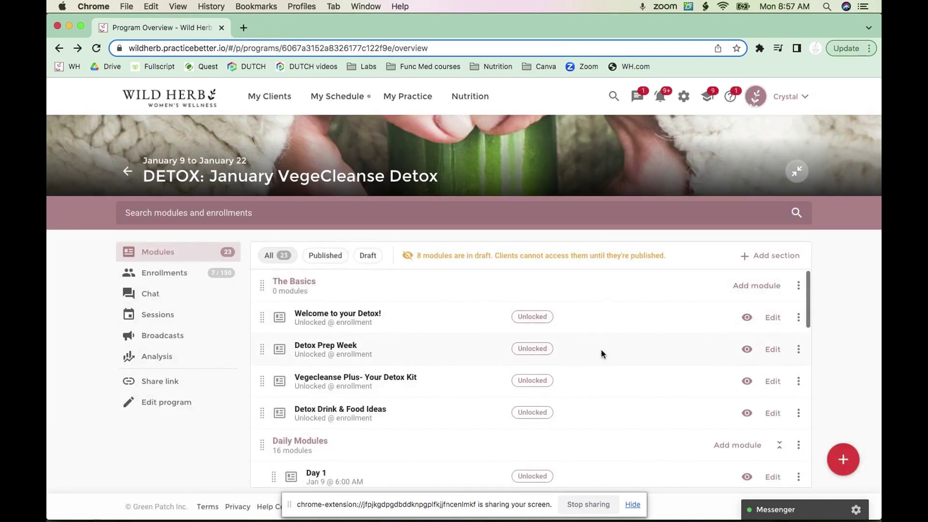
Step: Go back to My Programs and open the First Trimester Pregnancy FREE mini-program
{"action": "left_click", "coordinate": [129, 172]}
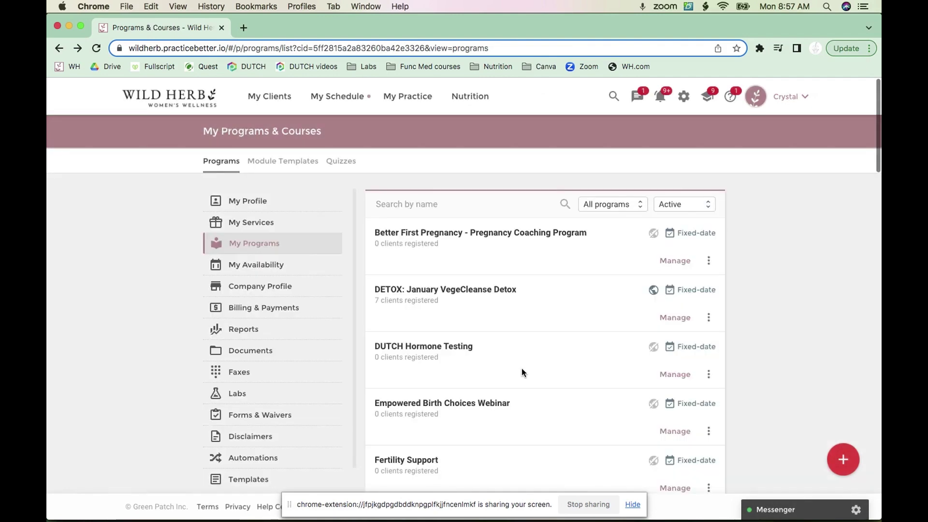
{"action": "scroll", "coordinate": [522, 372], "scroll_direction": "down", "scroll_amount": 15}
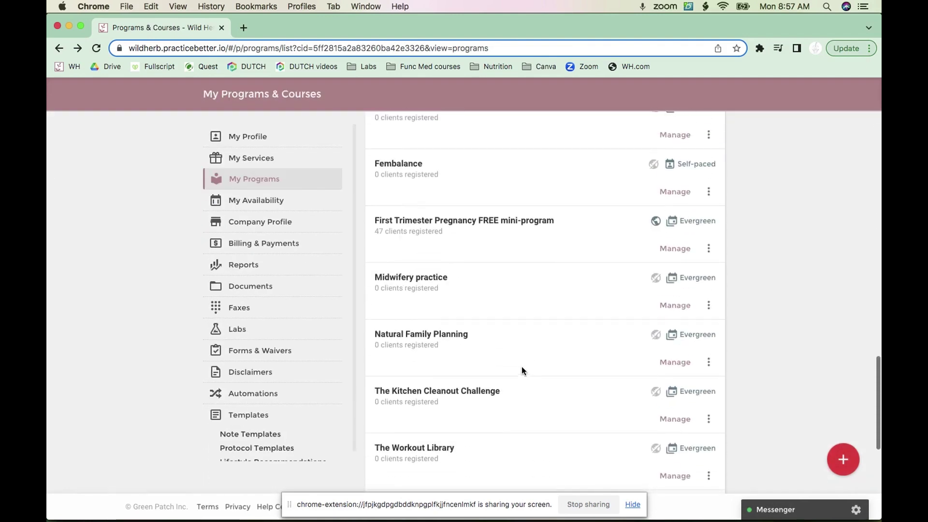
{"action": "left_click", "coordinate": [518, 222]}
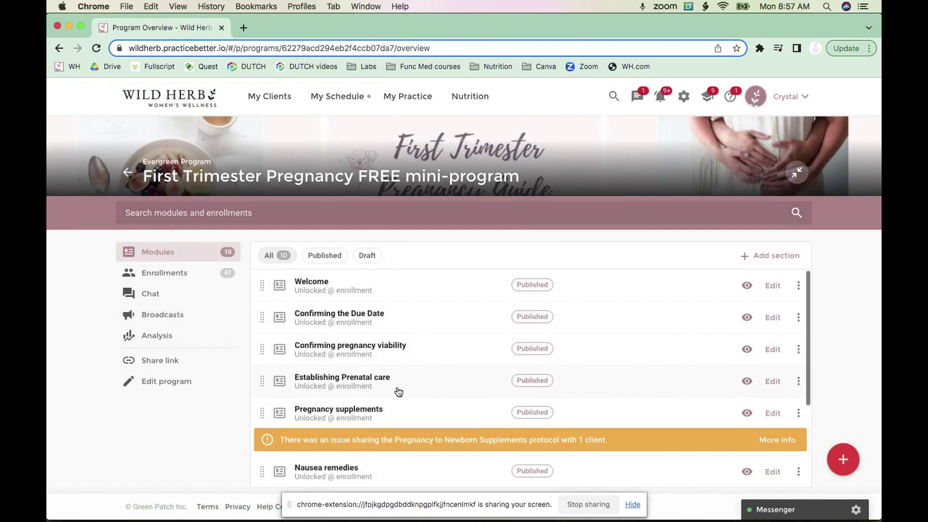
{"action": "scroll", "coordinate": [377, 437], "scroll_direction": "down", "scroll_amount": 2}
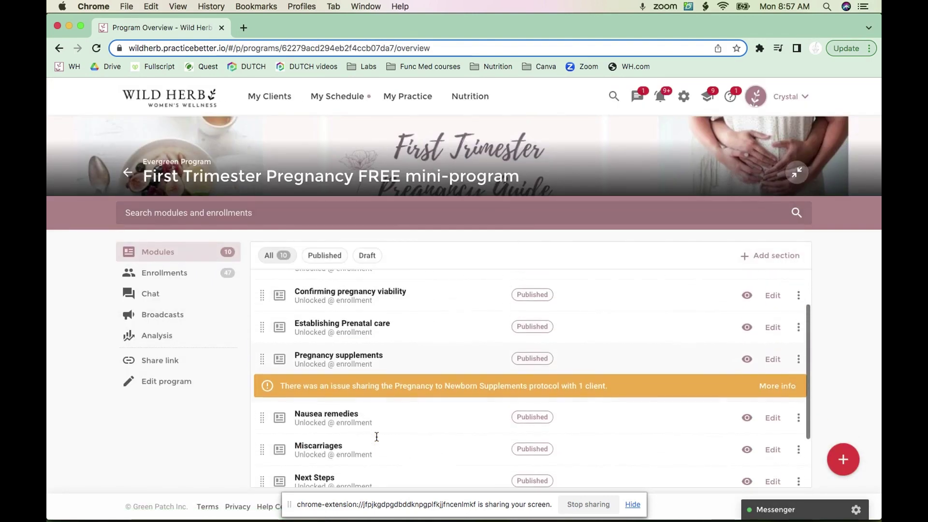
{"action": "scroll", "coordinate": [447, 377], "scroll_direction": "up", "scroll_amount": 2}
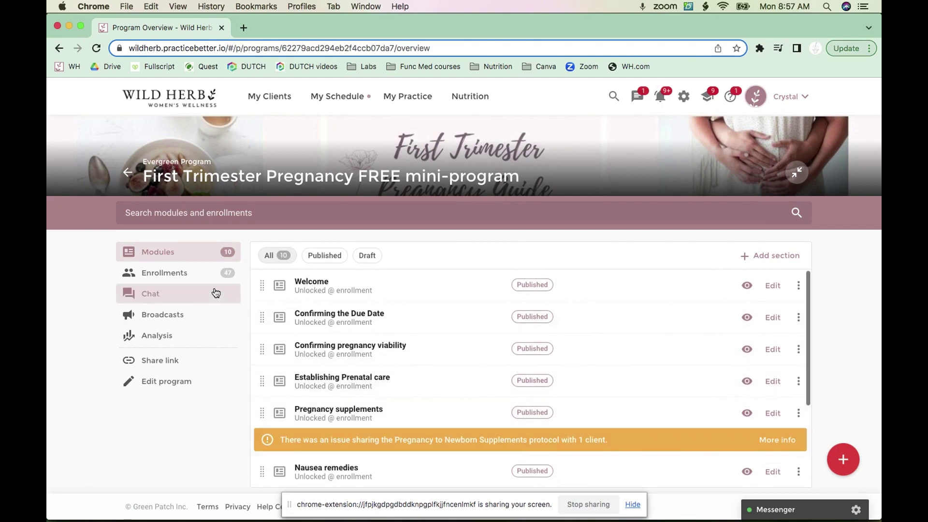
Step: Check the mini-program's Enrollments and Chat, then return to its 10 modules
{"action": "left_click", "coordinate": [182, 279]}
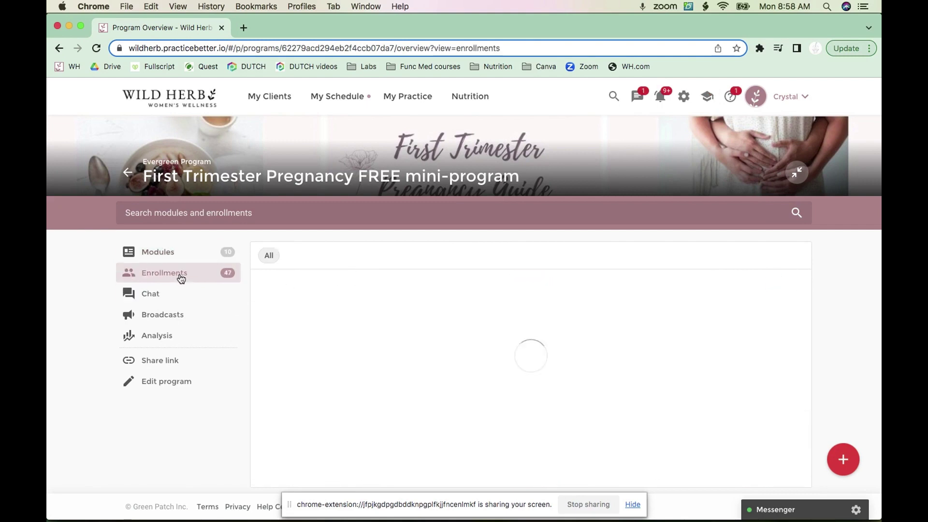
{"action": "left_click", "coordinate": [151, 298]}
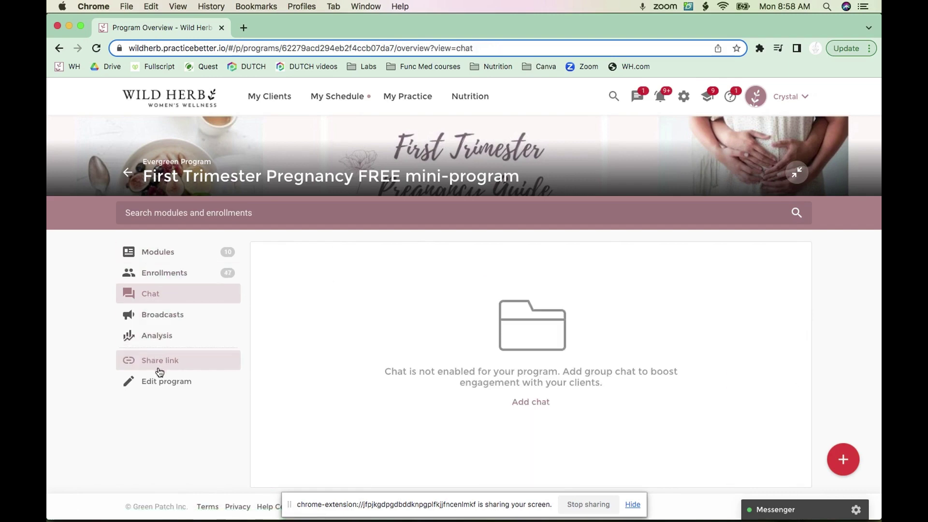
{"action": "left_click", "coordinate": [153, 251]}
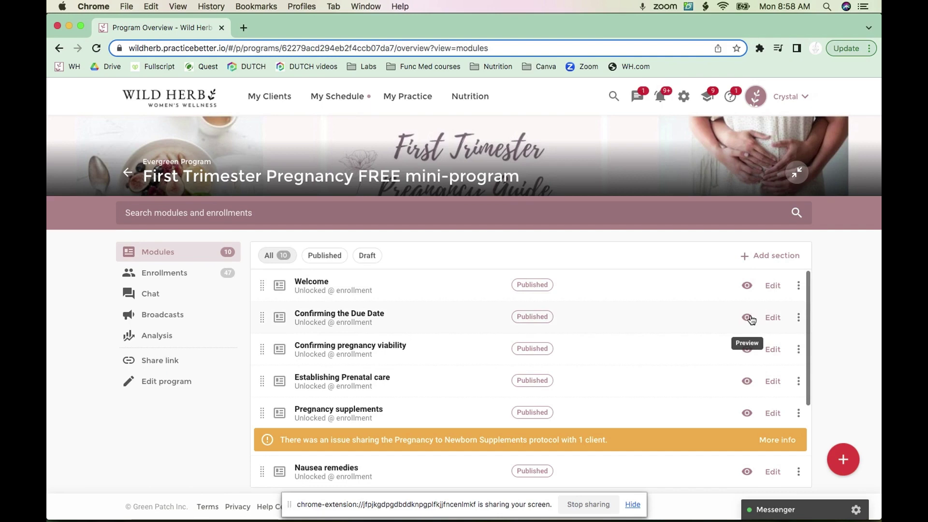
{"action": "left_click", "coordinate": [748, 318]}
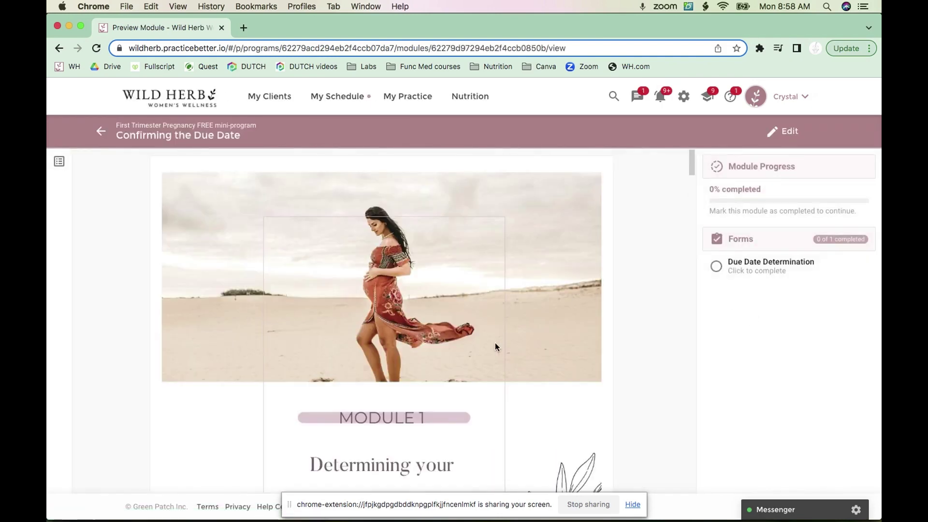
{"action": "scroll", "coordinate": [494, 348], "scroll_direction": "down", "scroll_amount": 10}
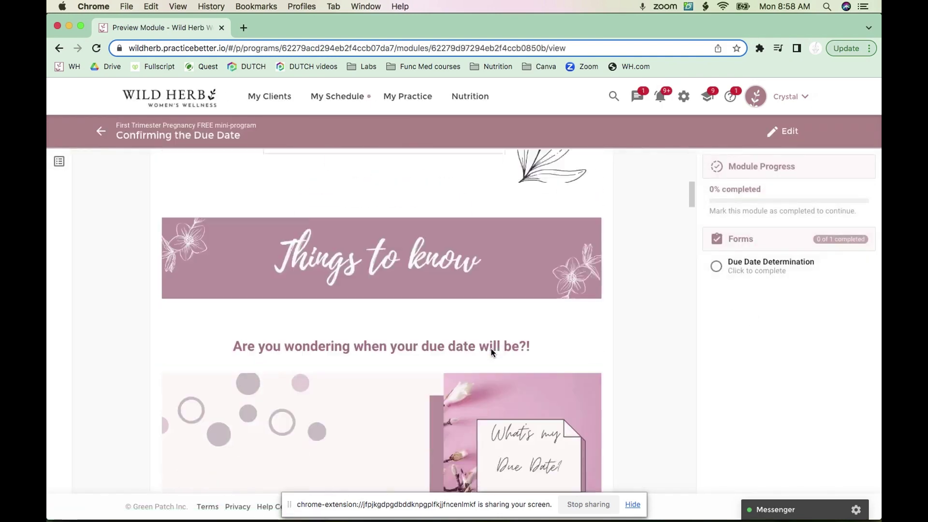
{"action": "scroll", "coordinate": [491, 351], "scroll_direction": "down", "scroll_amount": 10}
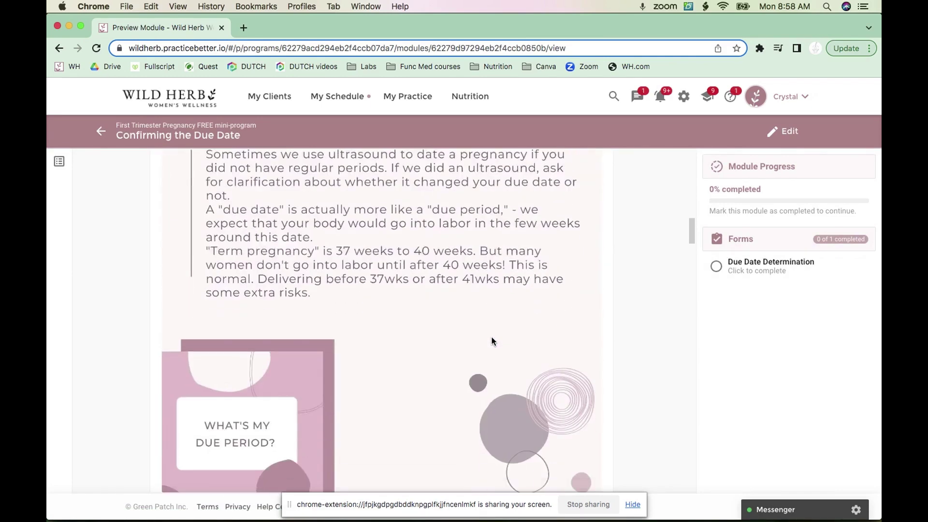
{"action": "scroll", "coordinate": [491, 341], "scroll_direction": "down", "scroll_amount": 10}
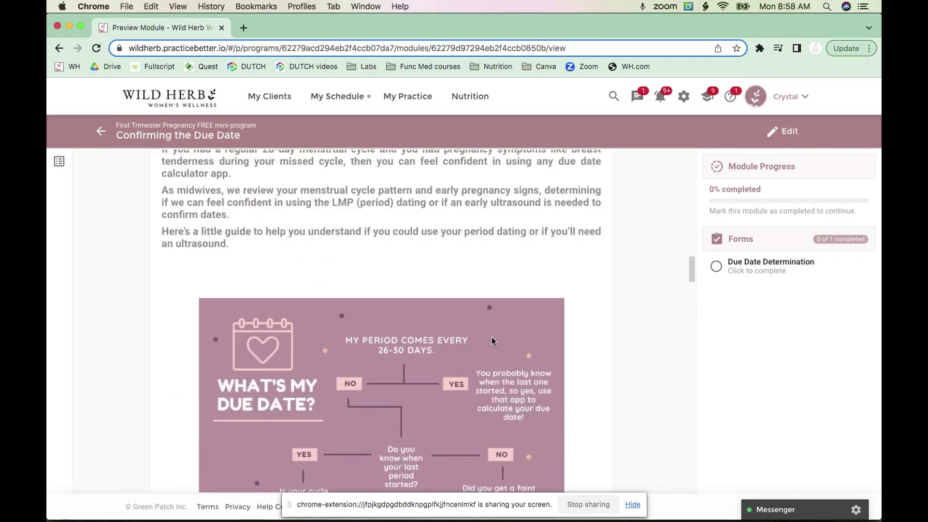
{"action": "scroll", "coordinate": [492, 337], "scroll_direction": "down", "scroll_amount": 10}
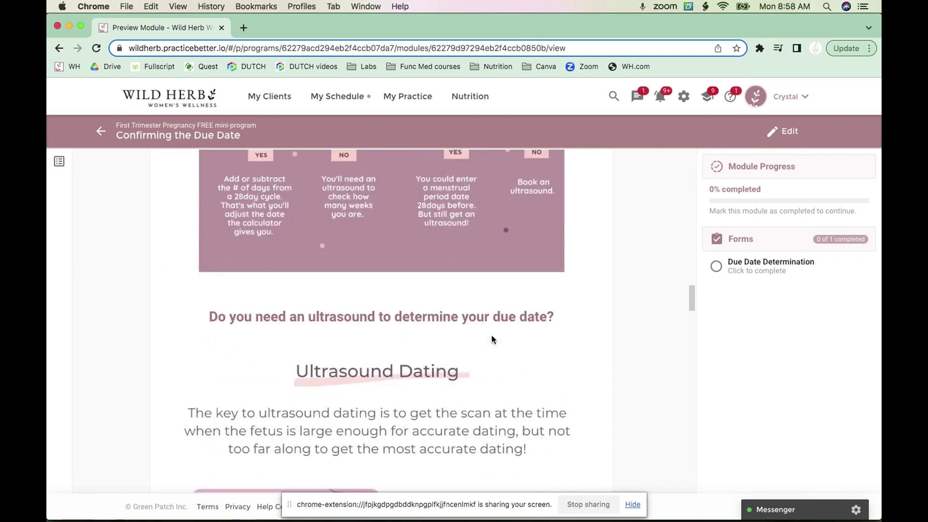
{"action": "scroll", "coordinate": [491, 335], "scroll_direction": "down", "scroll_amount": 9}
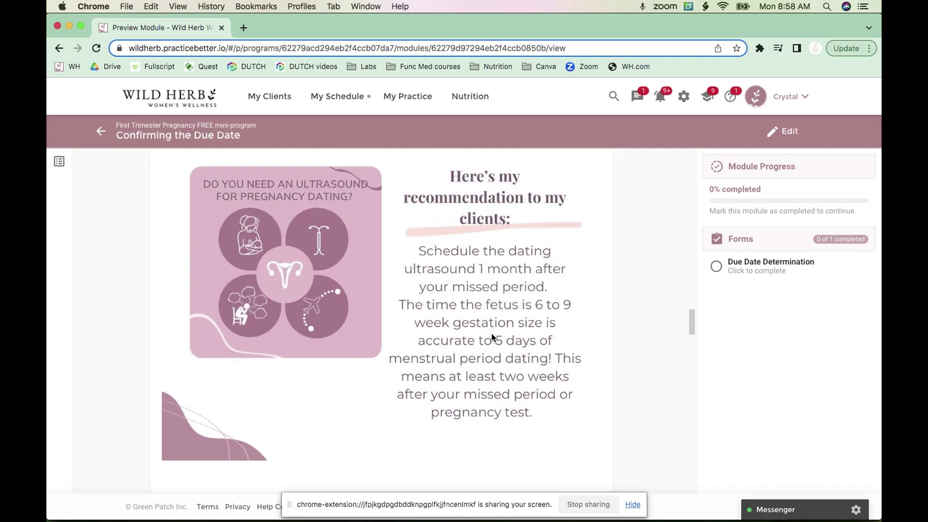
{"action": "scroll", "coordinate": [493, 338], "scroll_direction": "down", "scroll_amount": 3}
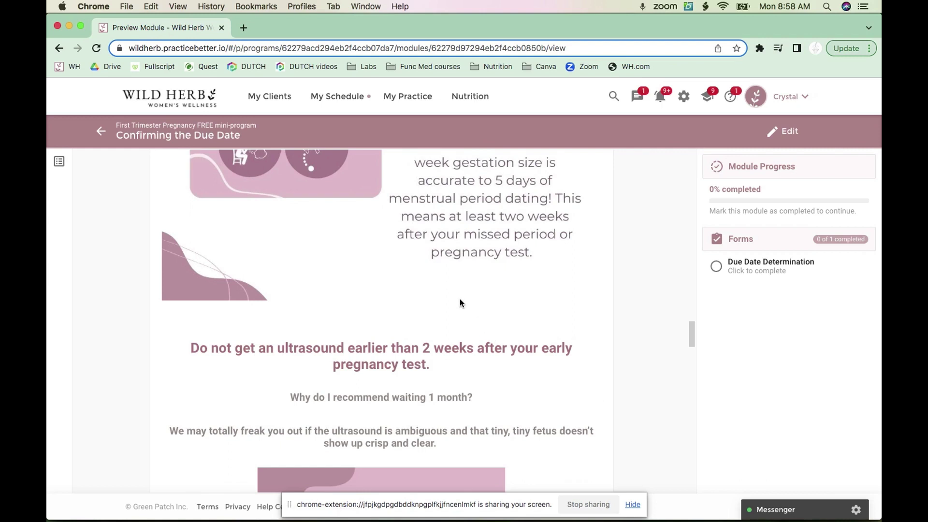
{"action": "scroll", "coordinate": [460, 304], "scroll_direction": "down", "scroll_amount": 3}
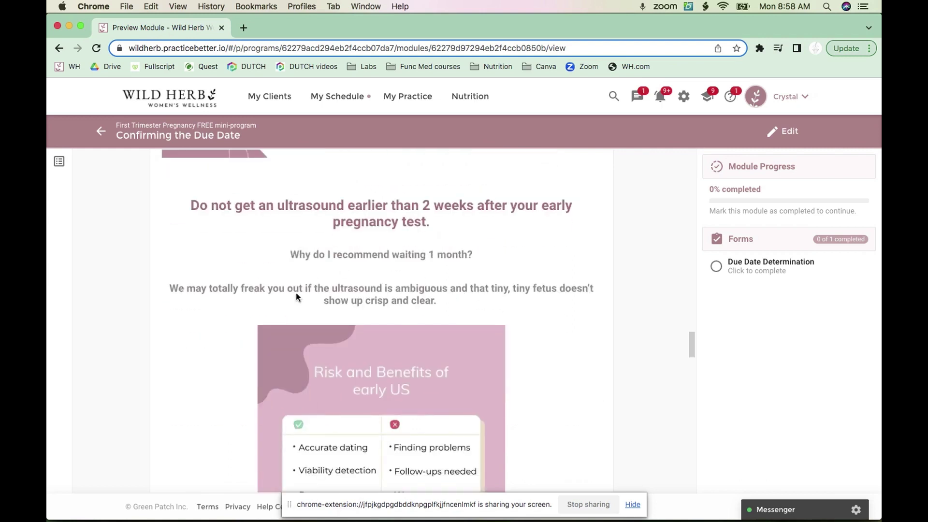
{"action": "left_click_drag", "start_coordinate": [173, 289], "coordinate": [466, 312]}
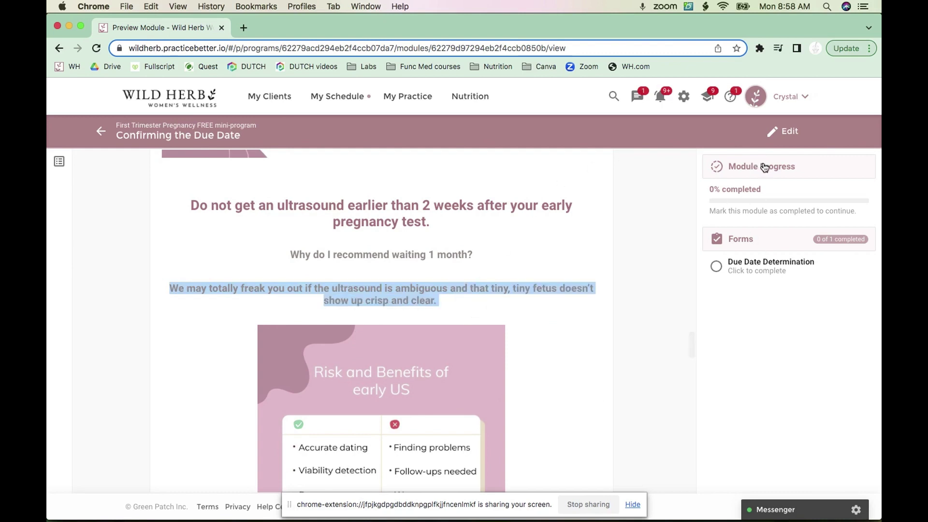
{"action": "left_click", "coordinate": [762, 265]}
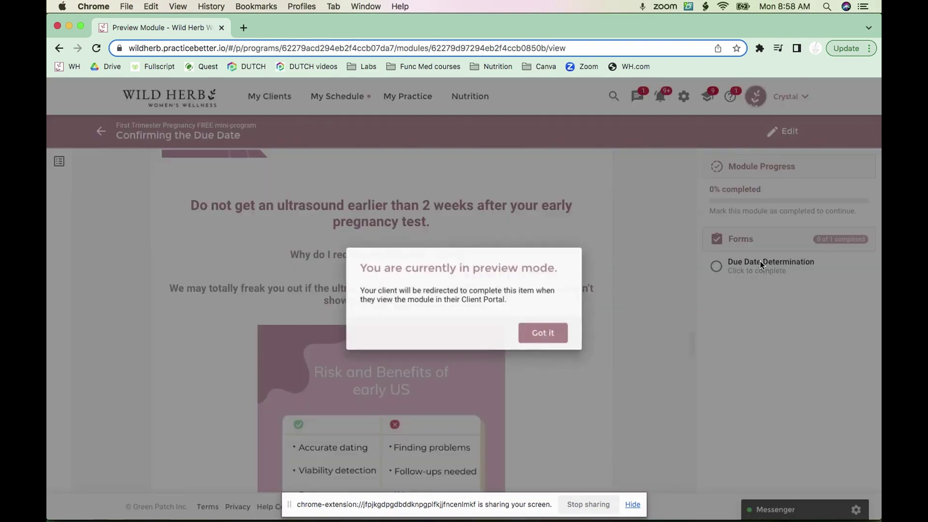
{"action": "left_click", "coordinate": [547, 337]}
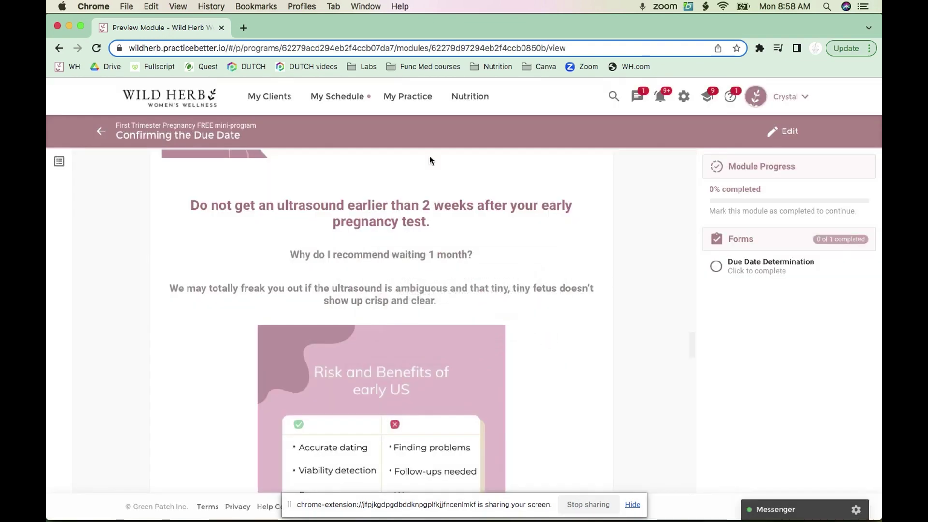
Step: Under My Practice, open Forms & Waivers and bring up the Due Date Determination form's three-dot menu
{"action": "left_click", "coordinate": [407, 99]}
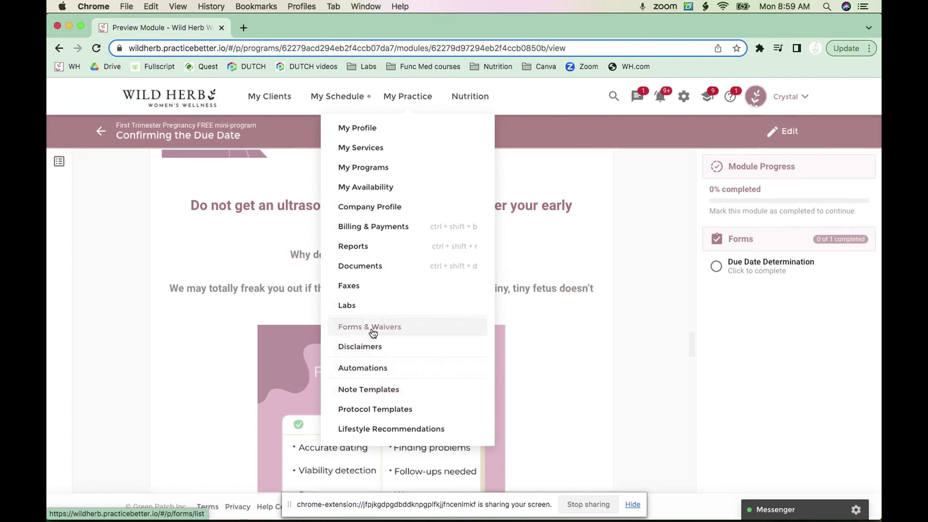
{"action": "left_click", "coordinate": [373, 332]}
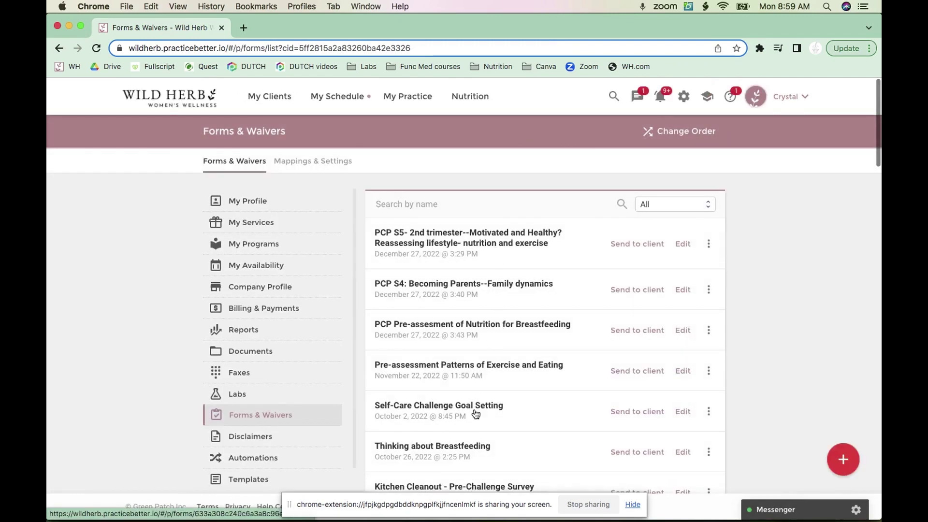
{"action": "scroll", "coordinate": [476, 414], "scroll_direction": "down", "scroll_amount": 1}
{"action": "scroll", "coordinate": [476, 413], "scroll_direction": "down", "scroll_amount": 5}
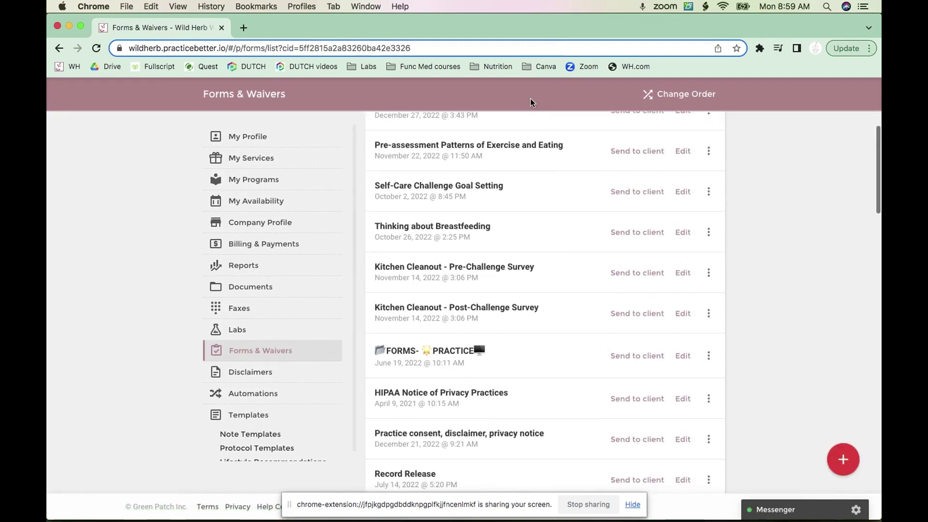
{"action": "scroll", "coordinate": [501, 274], "scroll_direction": "down", "scroll_amount": 6}
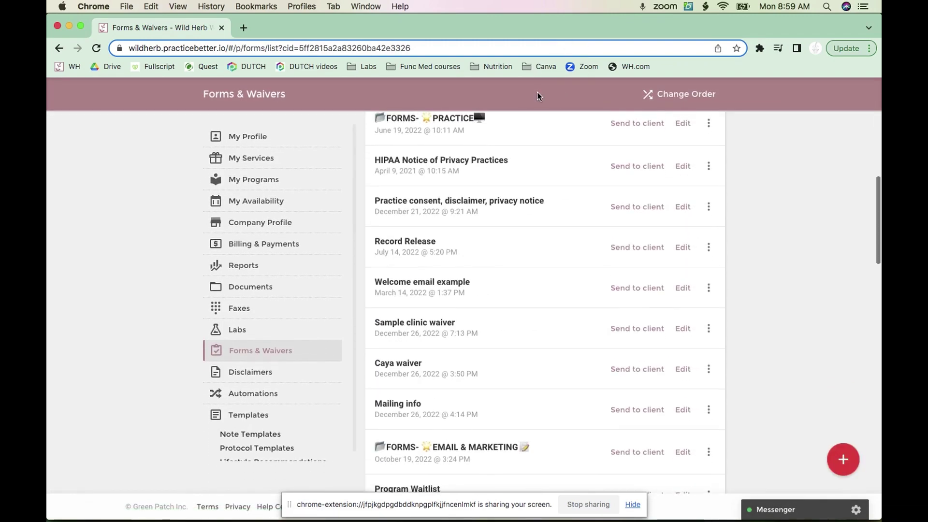
{"action": "scroll", "coordinate": [488, 372], "scroll_direction": "down", "scroll_amount": 6}
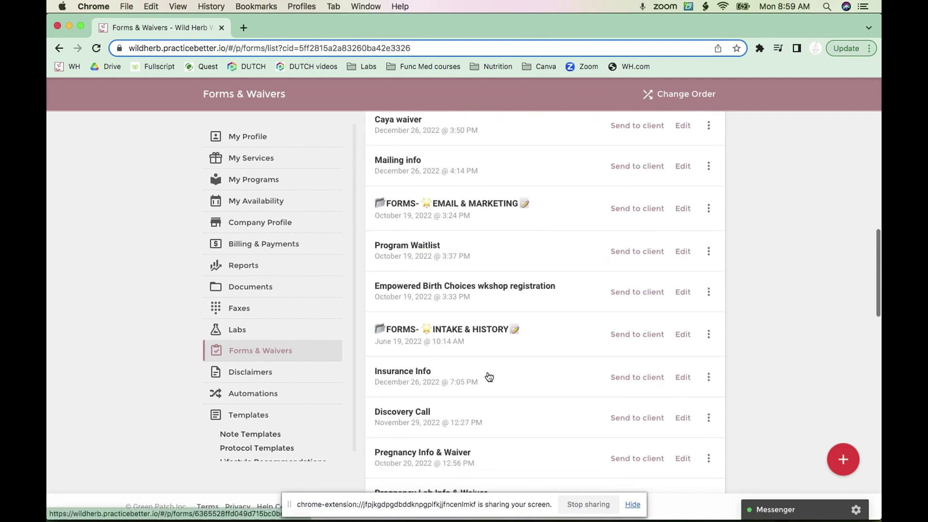
{"action": "scroll", "coordinate": [488, 372], "scroll_direction": "down", "scroll_amount": 4}
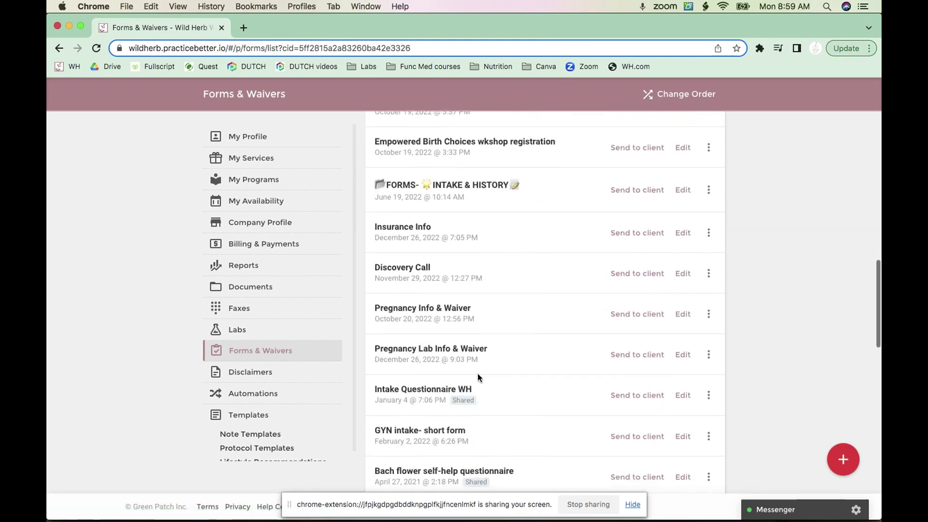
{"action": "scroll", "coordinate": [477, 375], "scroll_direction": "down", "scroll_amount": 6}
{"action": "scroll", "coordinate": [478, 375], "scroll_direction": "down", "scroll_amount": 4}
{"action": "scroll", "coordinate": [478, 371], "scroll_direction": "down", "scroll_amount": 3}
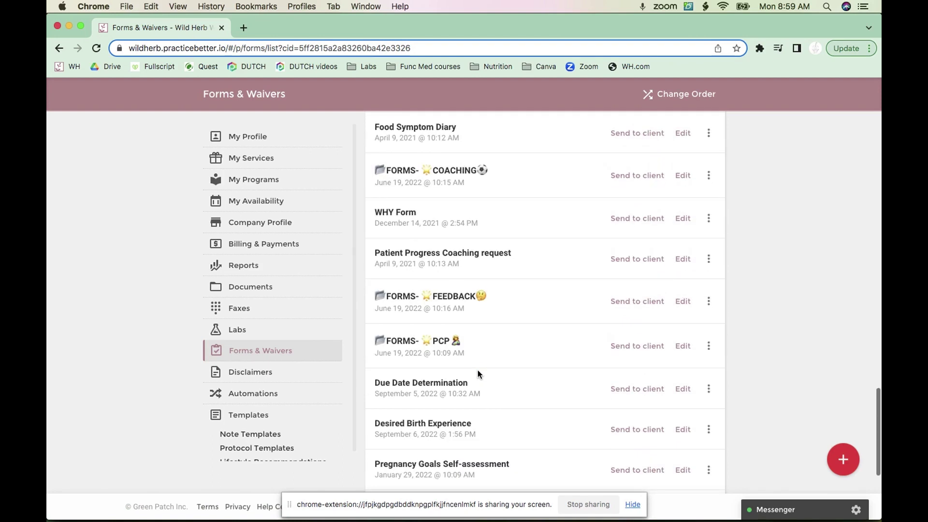
{"action": "scroll", "coordinate": [478, 369], "scroll_direction": "down", "scroll_amount": 2}
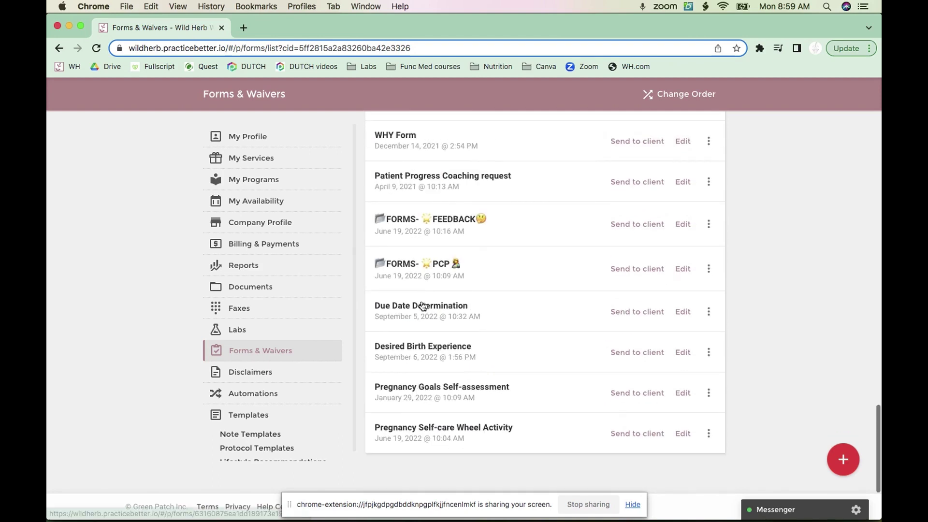
{"action": "left_click", "coordinate": [709, 312]}
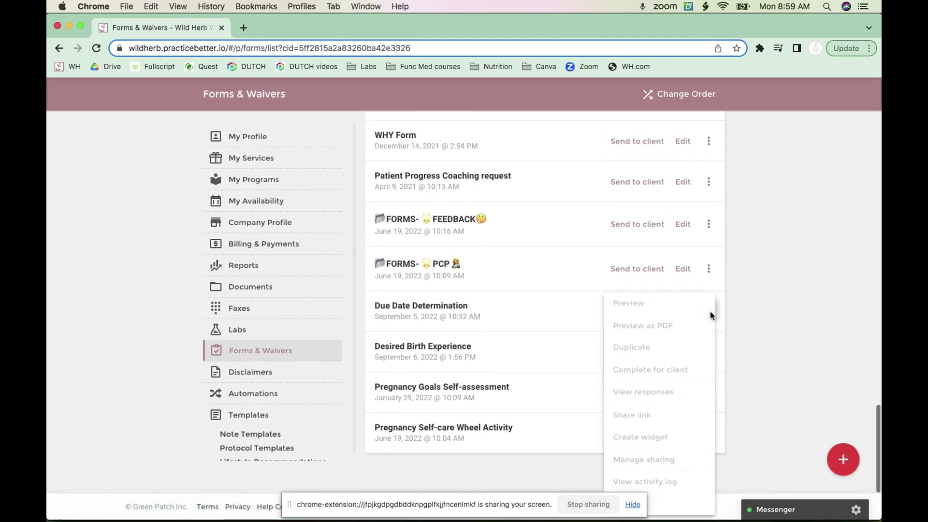
Step: Preview the Due Date Determination form and read through its opening questions
{"action": "left_click", "coordinate": [653, 308]}
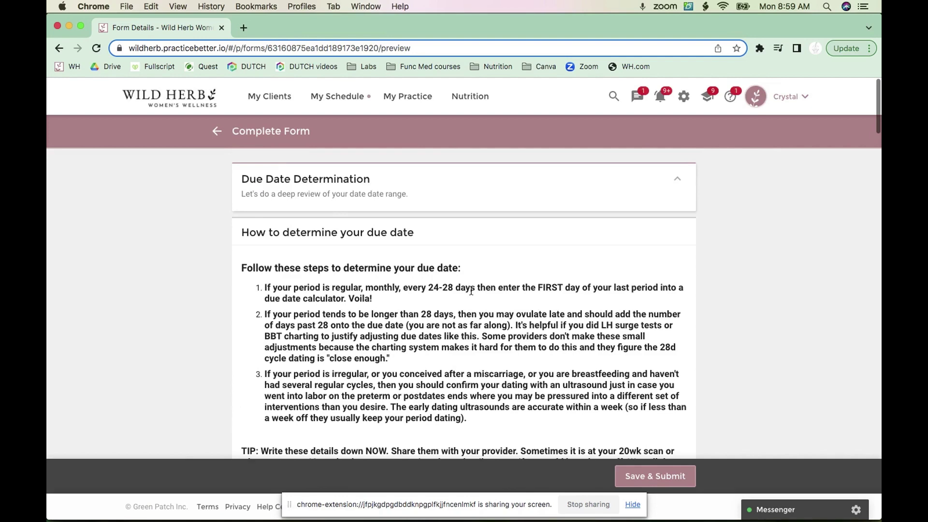
{"action": "scroll", "coordinate": [471, 291], "scroll_direction": "down", "scroll_amount": 5}
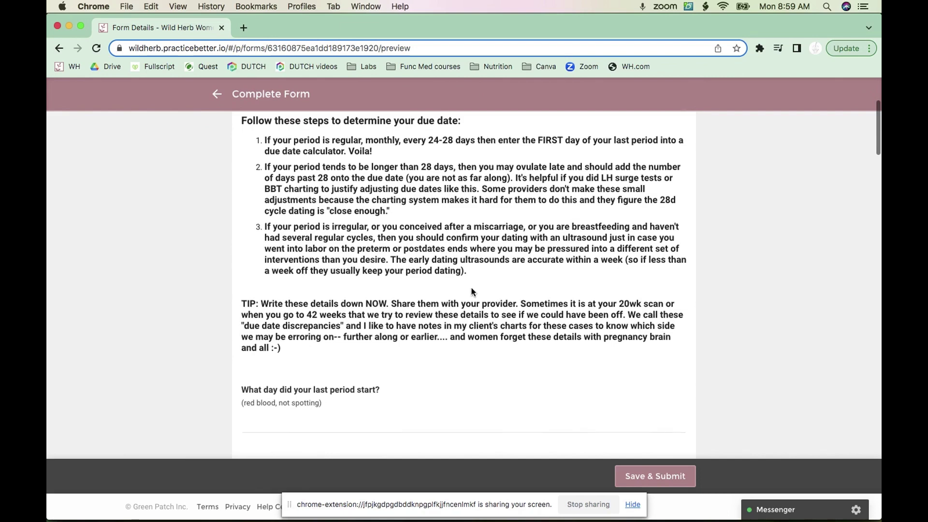
{"action": "scroll", "coordinate": [472, 290], "scroll_direction": "down", "scroll_amount": 7}
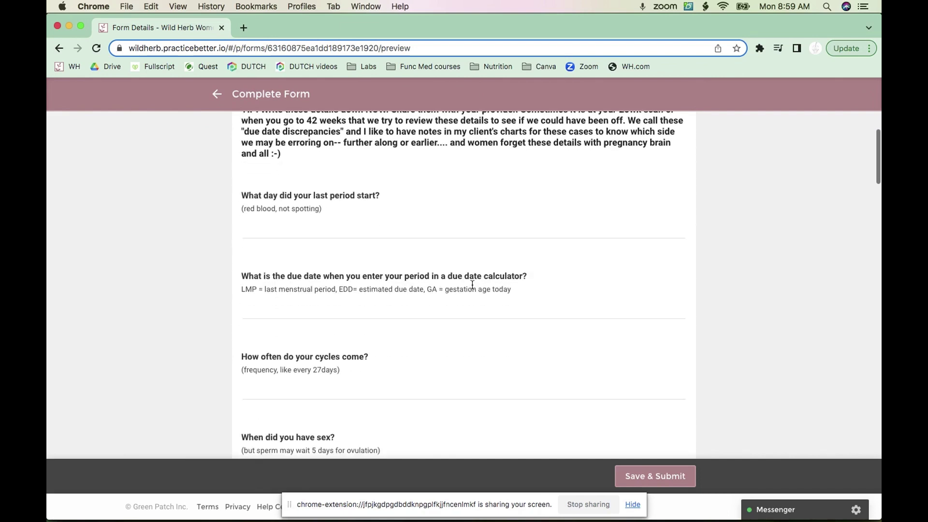
{"action": "scroll", "coordinate": [471, 284], "scroll_direction": "down", "scroll_amount": 10}
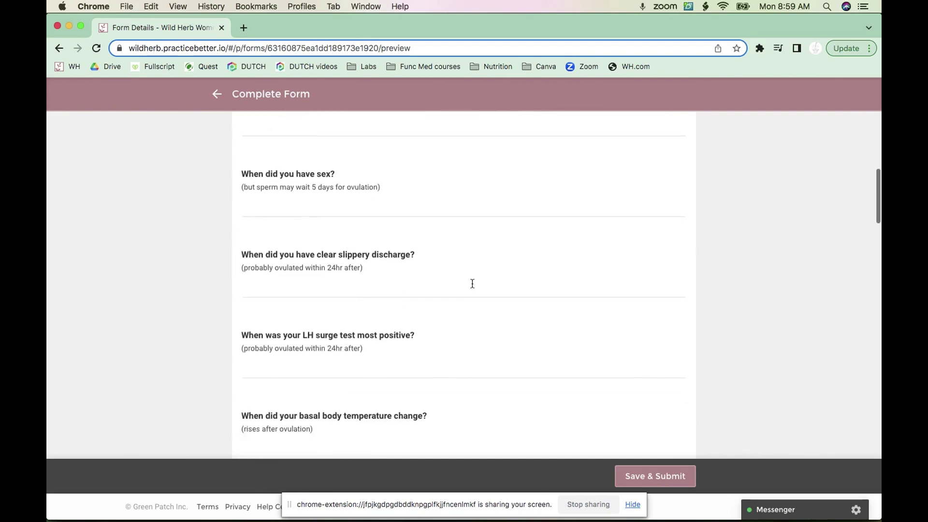
{"action": "scroll", "coordinate": [472, 284], "scroll_direction": "down", "scroll_amount": 4}
{"action": "scroll", "coordinate": [473, 283], "scroll_direction": "down", "scroll_amount": 2}
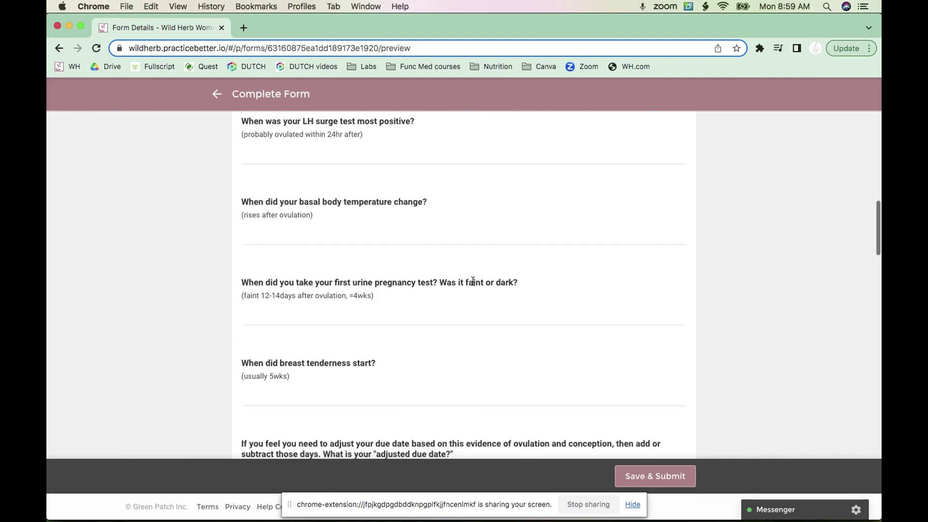
{"action": "scroll", "coordinate": [473, 280], "scroll_direction": "down", "scroll_amount": 15}
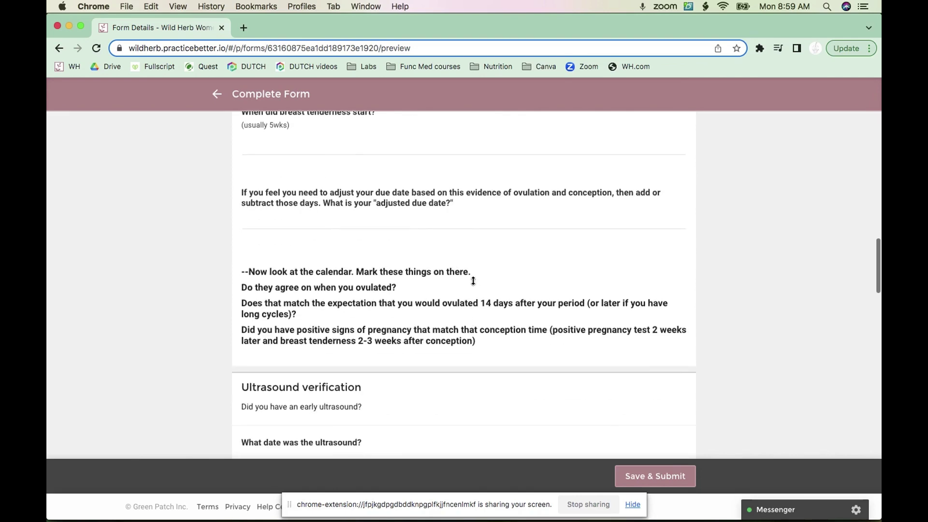
{"action": "scroll", "coordinate": [473, 279], "scroll_direction": "down", "scroll_amount": 5}
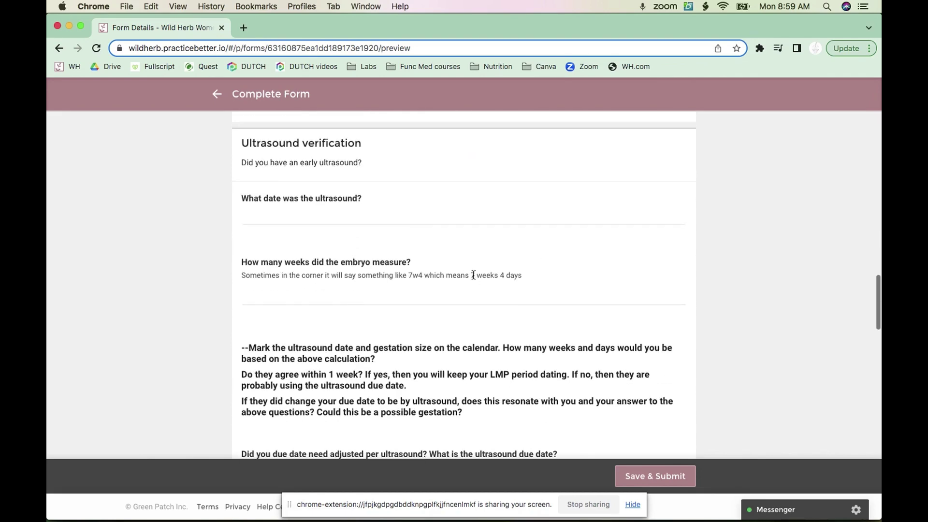
{"action": "scroll", "coordinate": [368, 333], "scroll_direction": "down", "scroll_amount": 5}
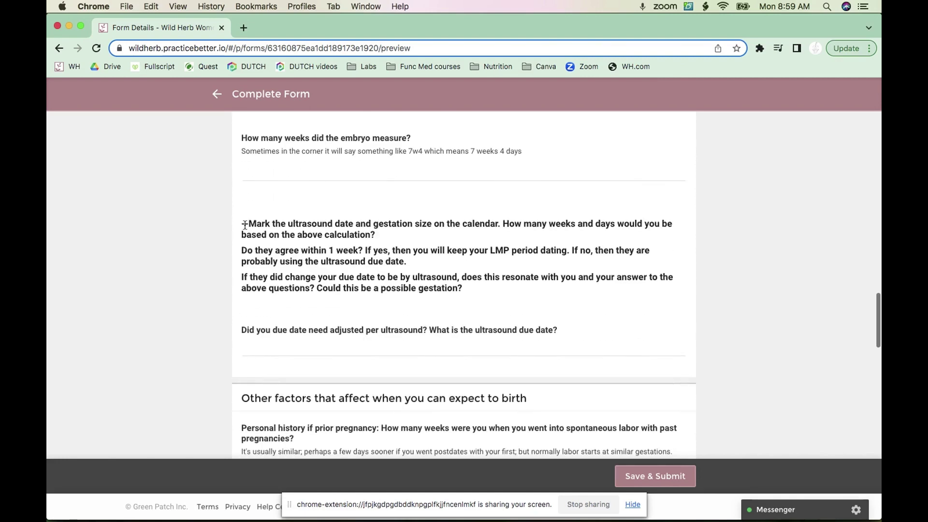
Step: Continue down the preview to the Due period questions and the closing affirmation statement
{"action": "left_click_drag", "start_coordinate": [245, 223], "coordinate": [404, 308]}
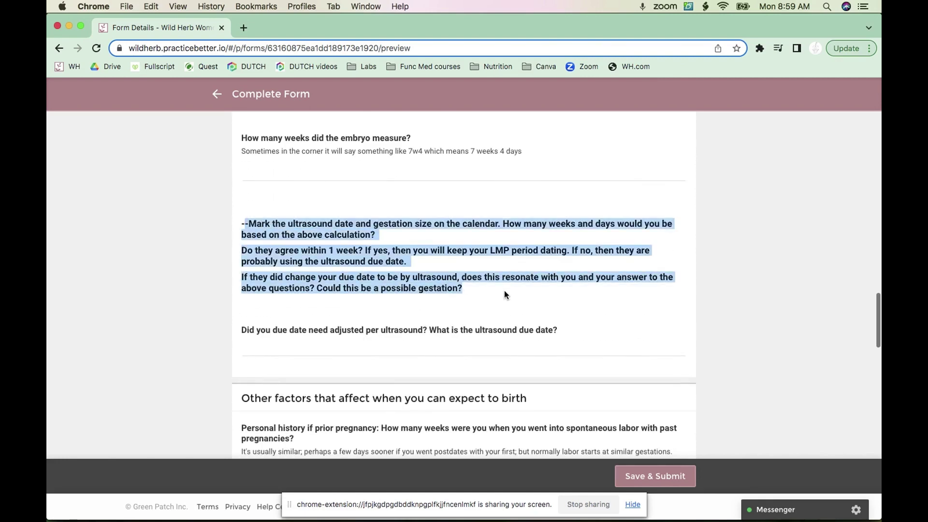
{"action": "scroll", "coordinate": [505, 294], "scroll_direction": "down", "scroll_amount": 20}
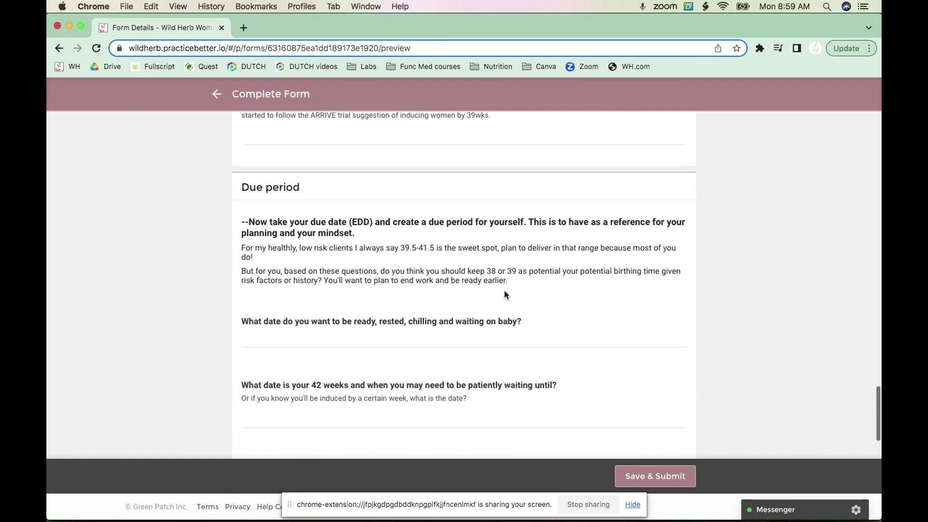
{"action": "scroll", "coordinate": [505, 294], "scroll_direction": "down", "scroll_amount": 5}
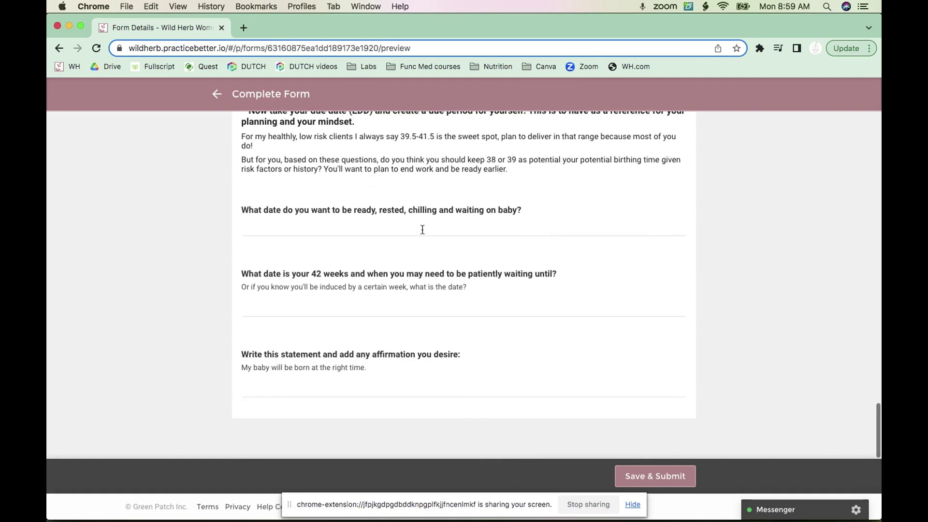
{"action": "scroll", "coordinate": [422, 230], "scroll_direction": "up", "scroll_amount": 14}
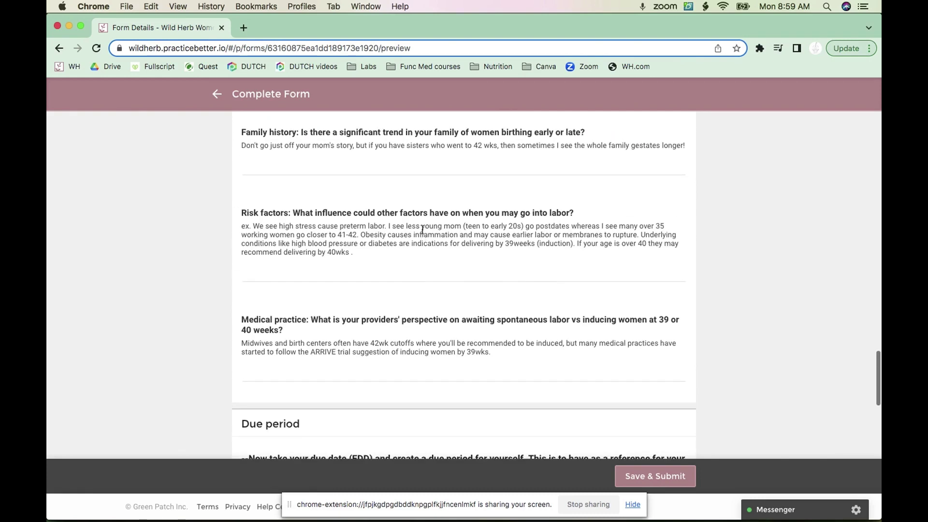
{"action": "scroll", "coordinate": [422, 230], "scroll_direction": "down", "scroll_amount": 12}
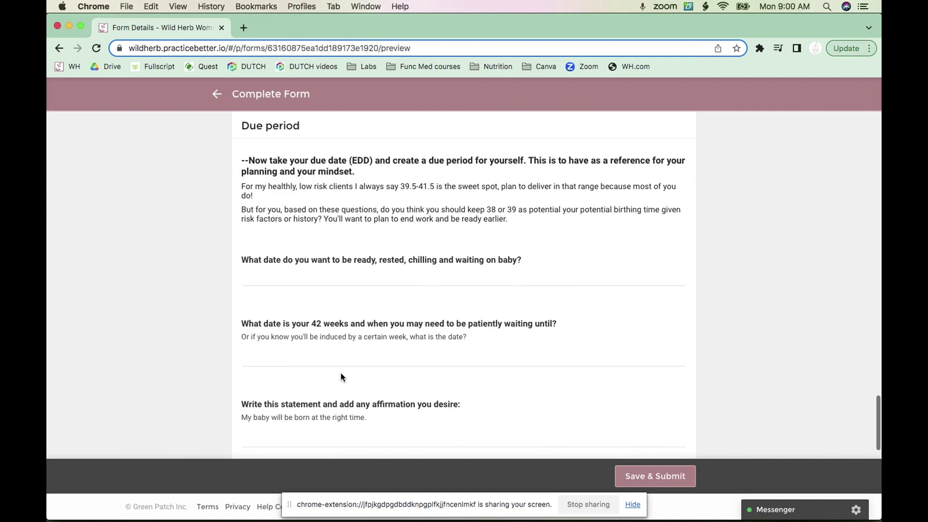
{"action": "scroll", "coordinate": [286, 244], "scroll_direction": "down", "scroll_amount": 2}
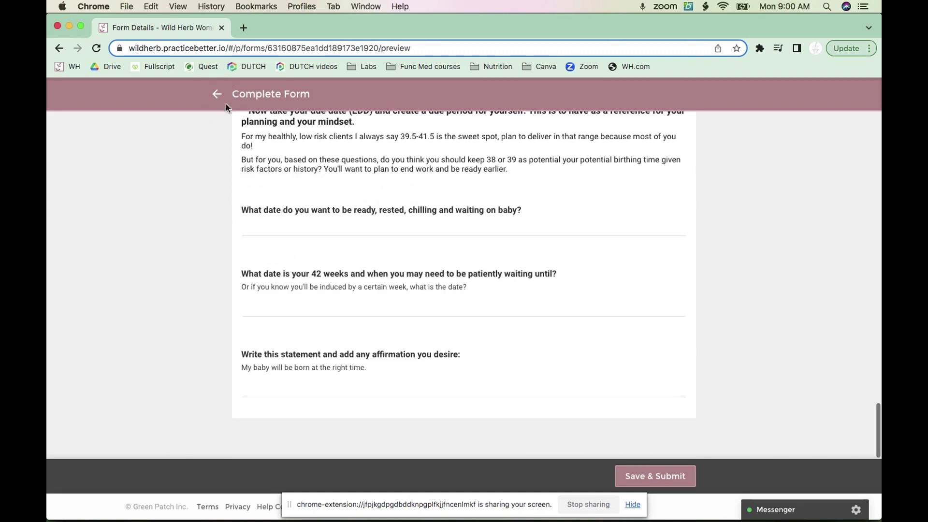